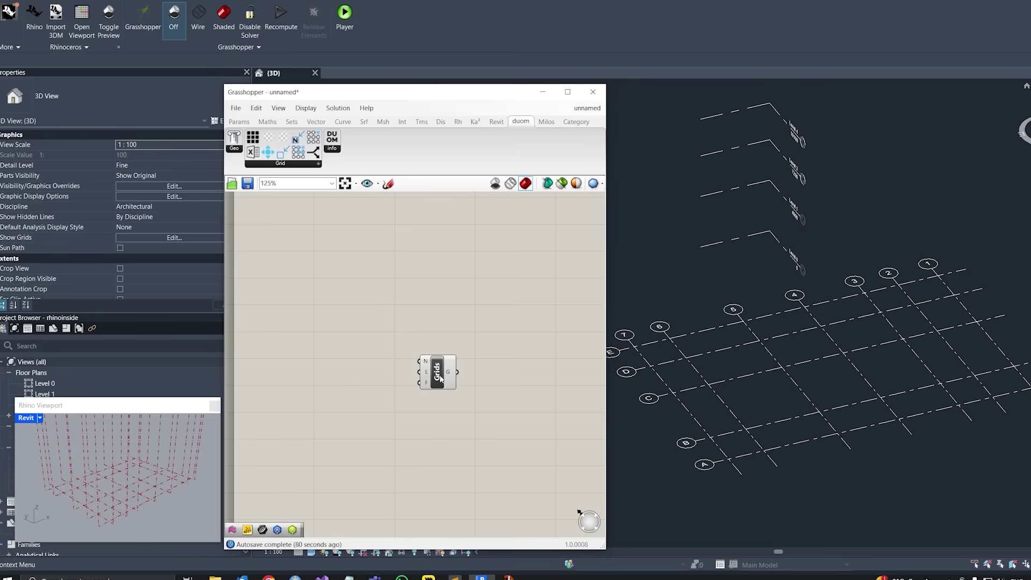
Add an Element Curve component beside the Grids component and connect the Grids output to its element input.
scroll(348, 306, up, 1)
scroll(349, 307, up, 2)
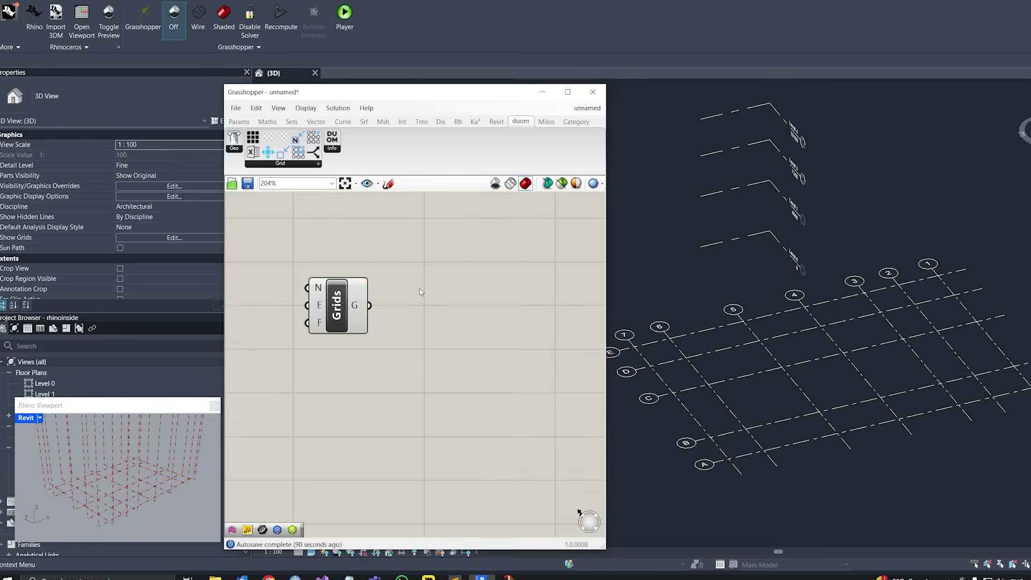
double_click(416, 285)
text(element curve)
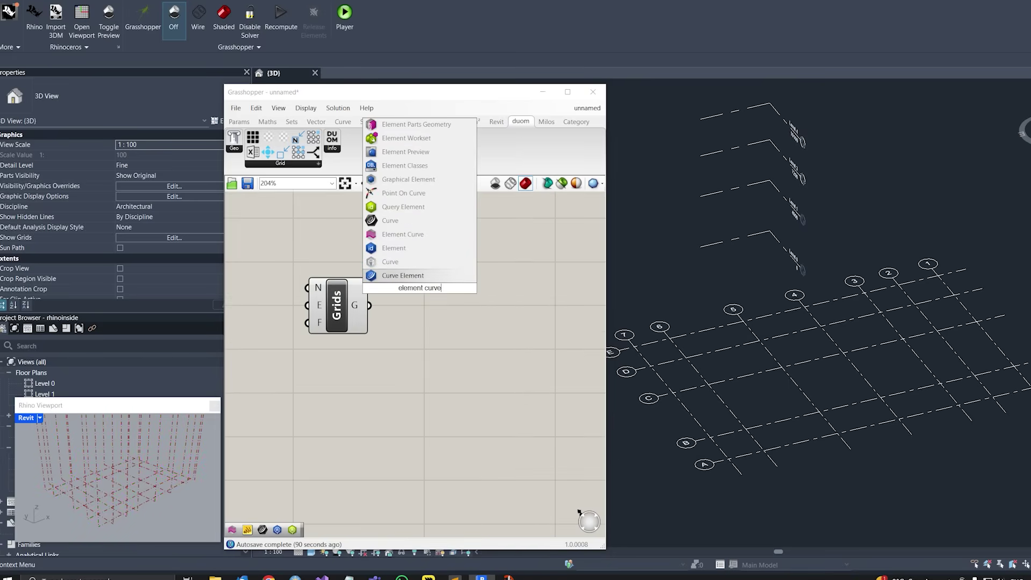
click(414, 236)
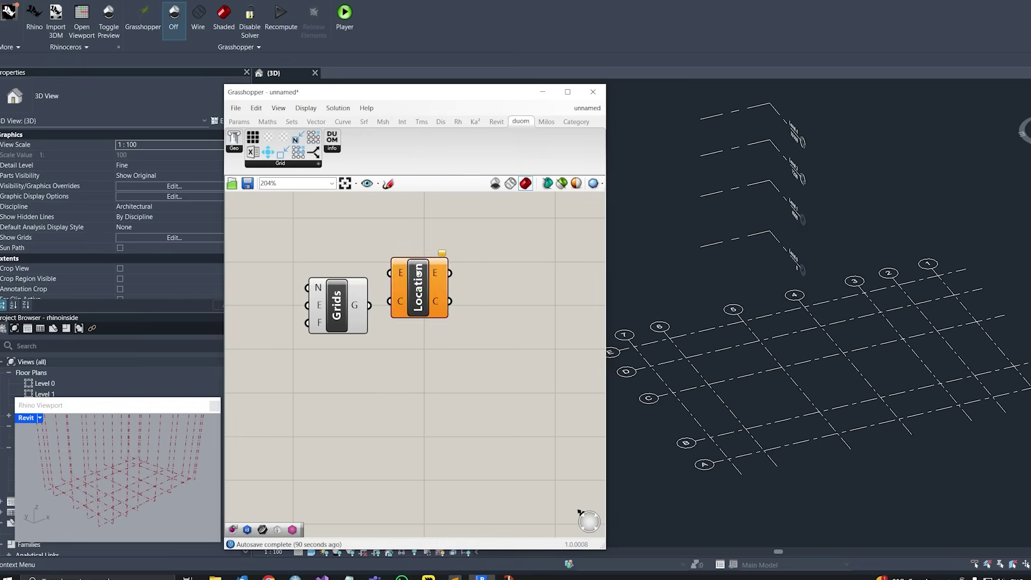
drag(418, 273, 431, 248)
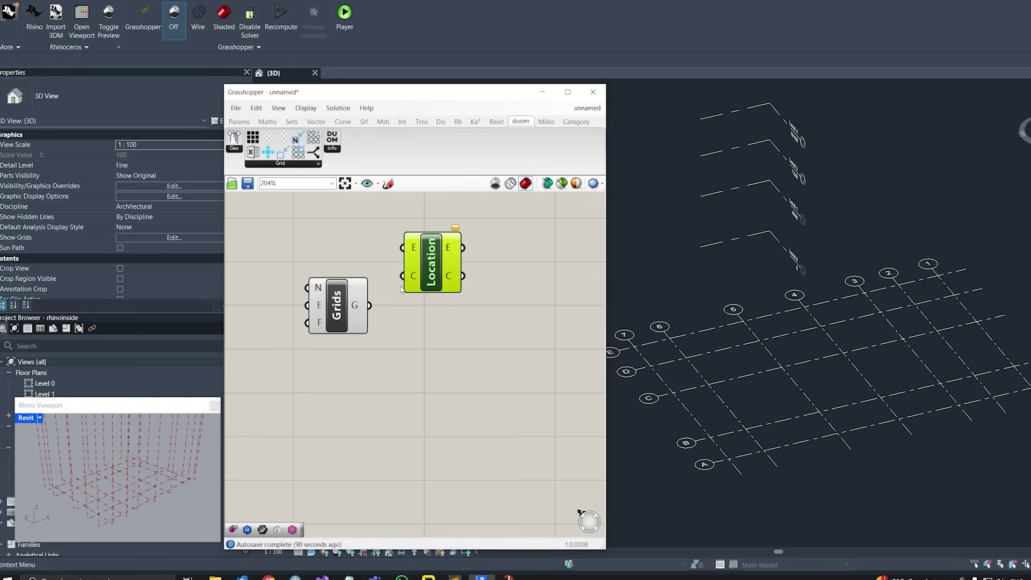
drag(370, 305, 403, 247)
Add an Element Name component below the Location component and feed it the Grids output.
double_click(410, 323)
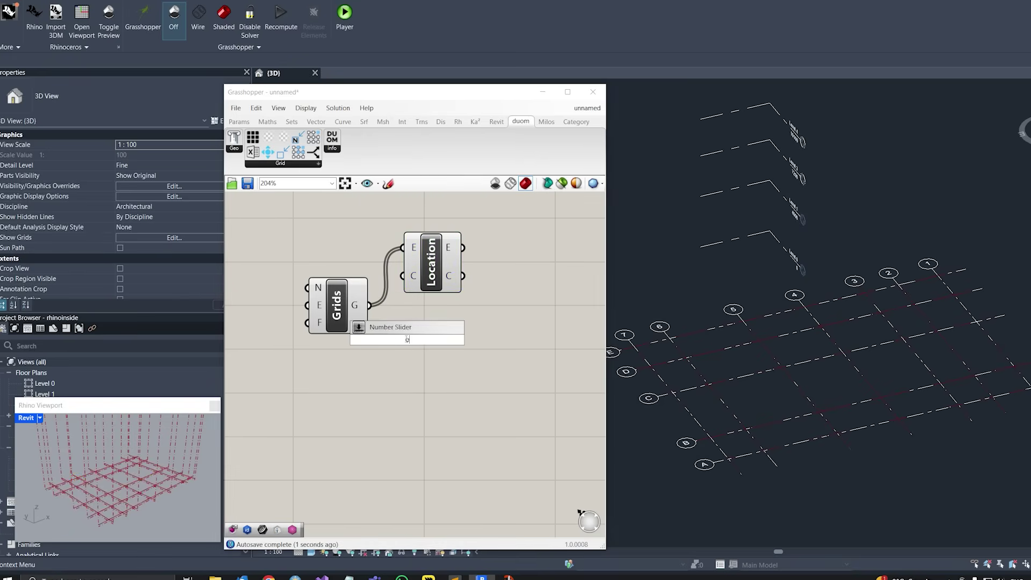
text(elementname)
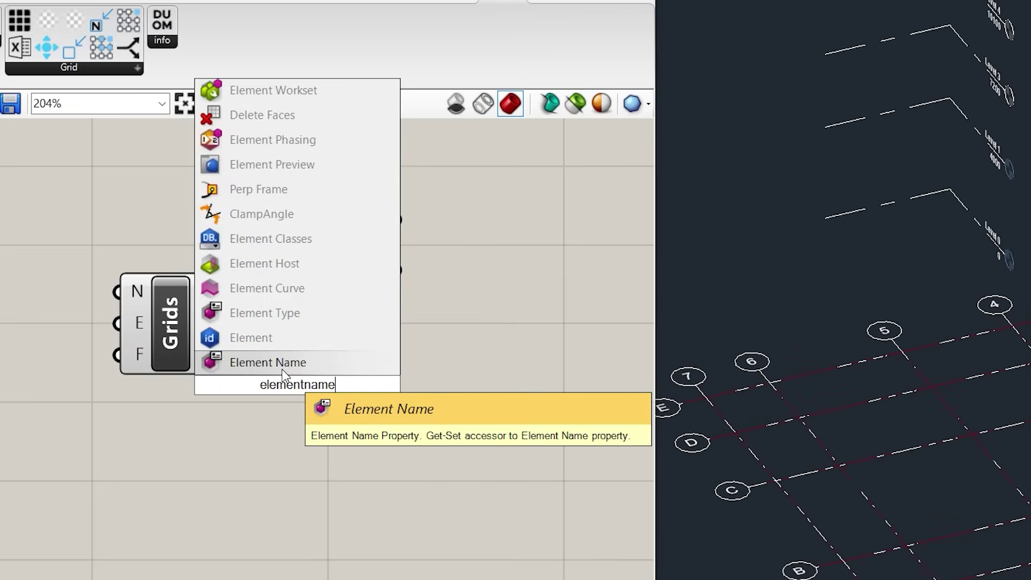
click(400, 328)
drag(411, 348, 426, 361)
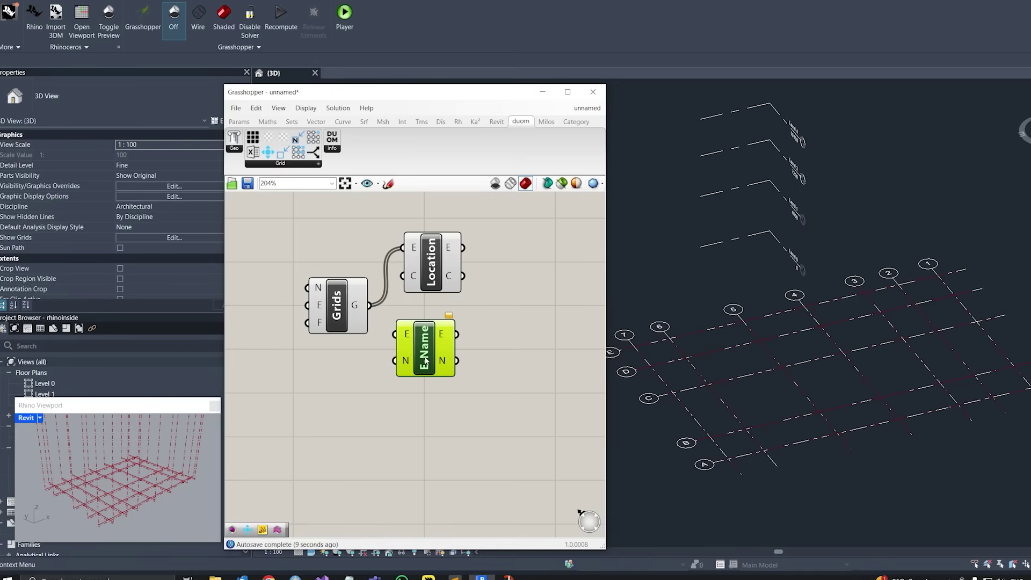
drag(369, 306, 395, 334)
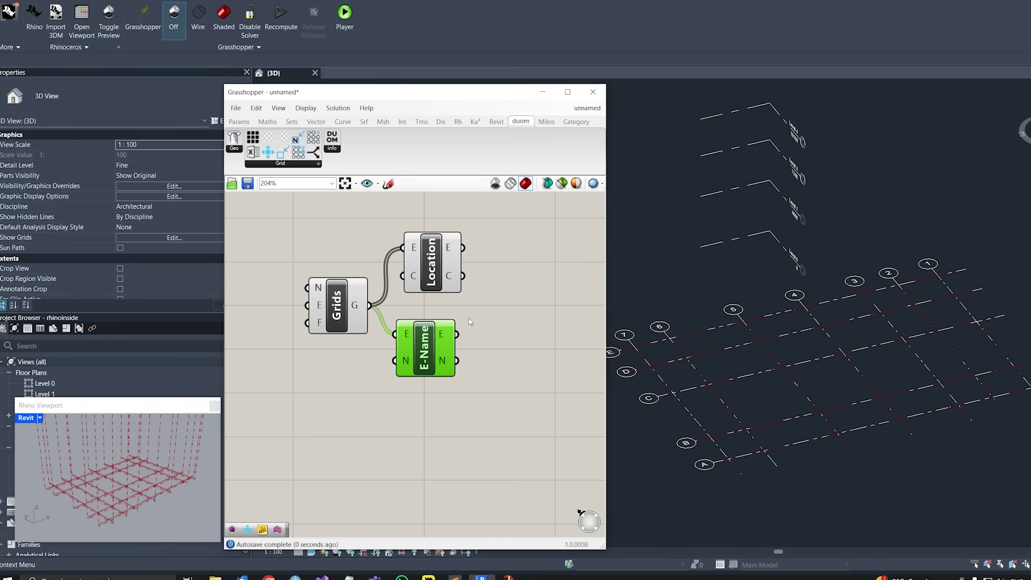
Add a GroupDir component and connect the location curves to its L input and the element names to N.
right_drag(487, 334, 428, 343)
double_click(449, 337)
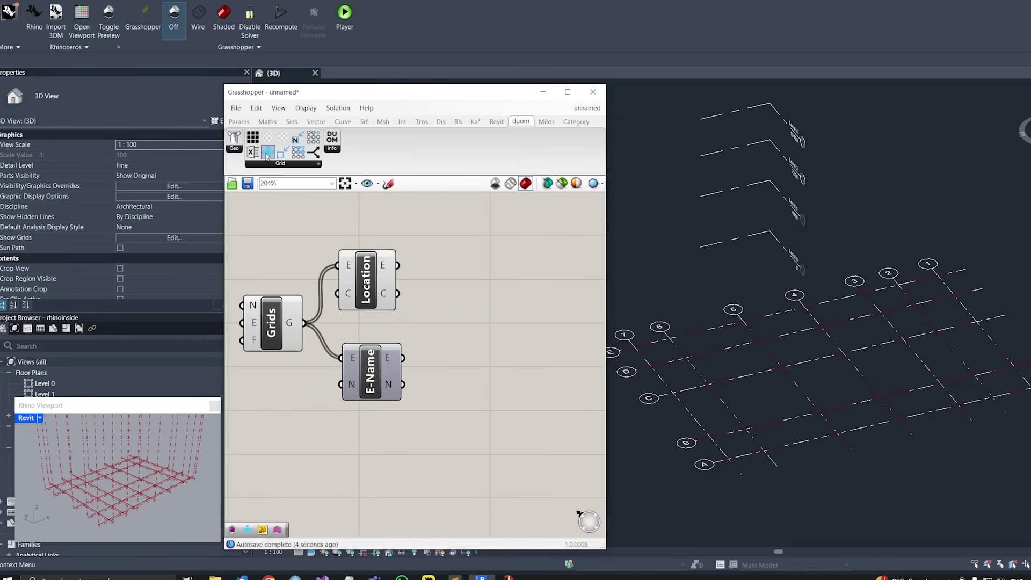
drag(456, 326, 456, 327)
click(436, 317)
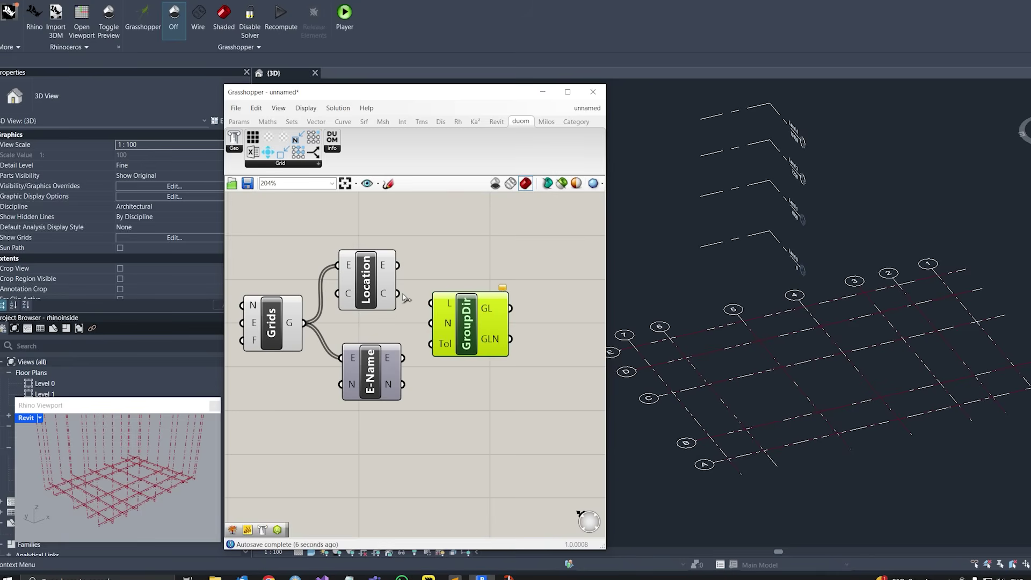
drag(411, 296, 431, 303)
drag(431, 339, 431, 323)
Add two Explode Tree components and connect the GL output to one and the GLN output to the other.
scroll(427, 394, down, 3)
click(459, 387)
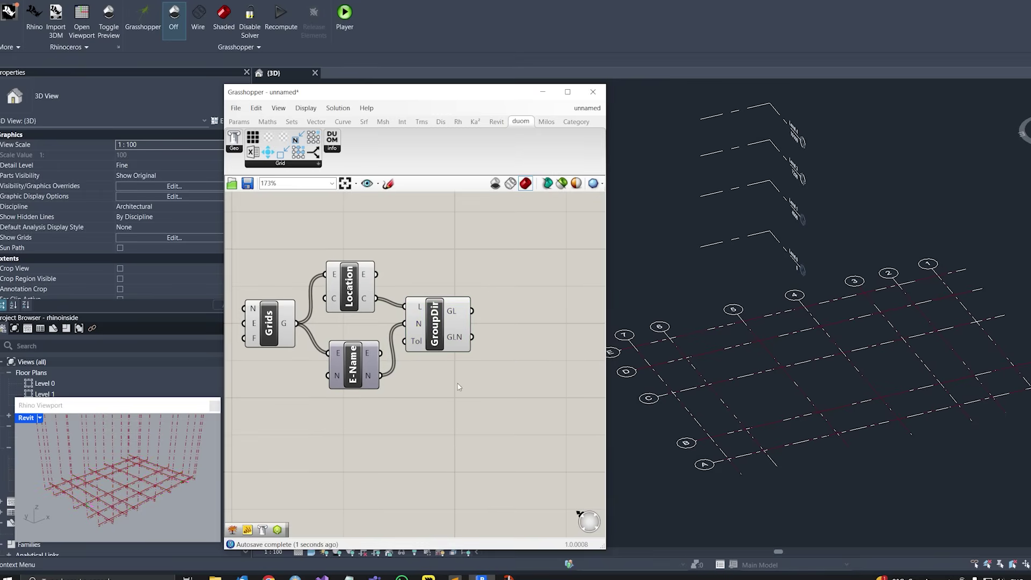
double_click(458, 386)
text(explode)
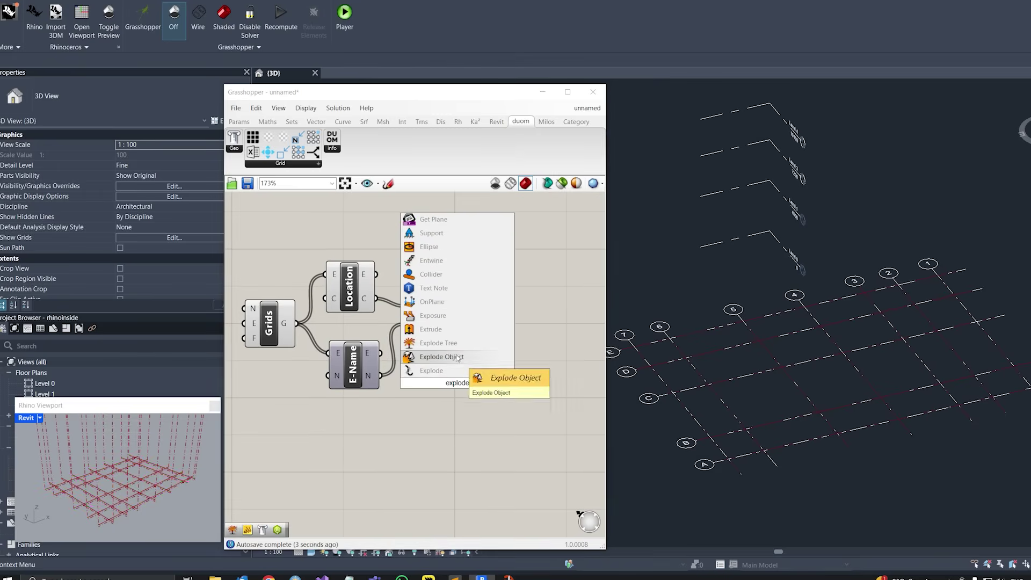
click(457, 357)
drag(448, 383, 512, 308)
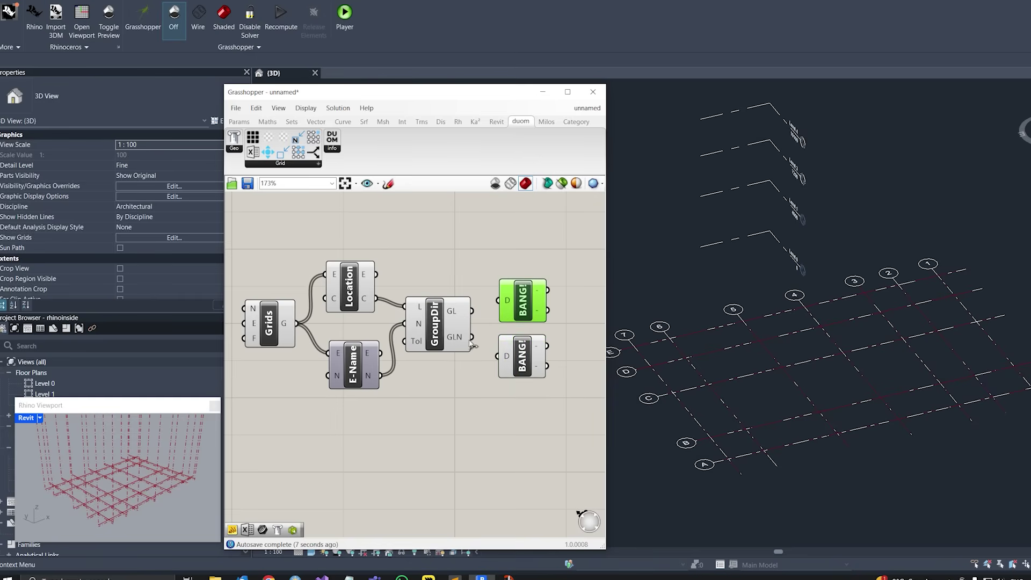
drag(471, 338, 498, 356)
drag(472, 311, 498, 301)
Inspect the grid name branches {0} and {1} of the exploded GLN tree in two panels.
scroll(483, 322, down, 3)
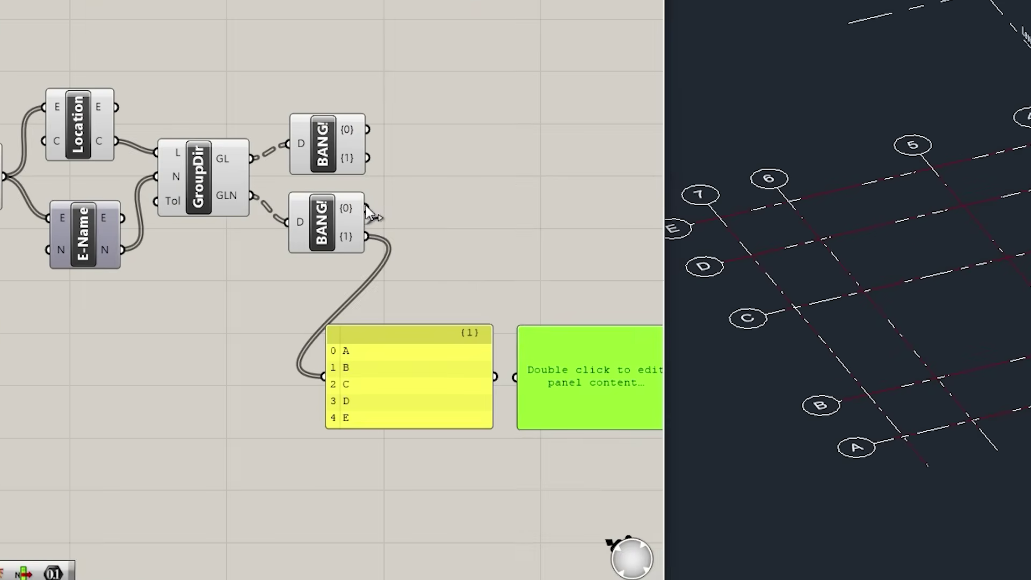
drag(443, 327, 529, 423)
drag(425, 427, 423, 466)
drag(539, 430, 537, 456)
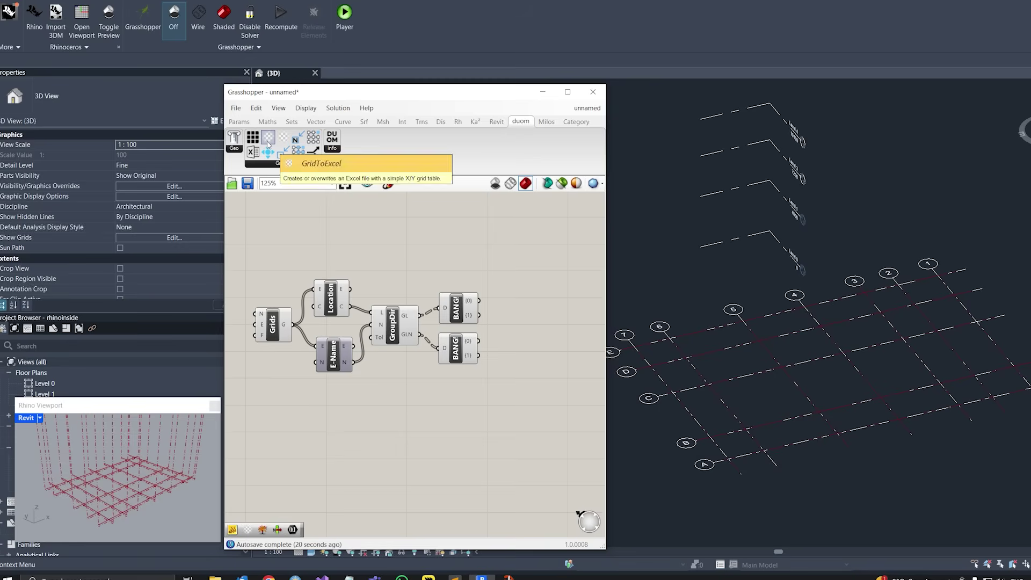
Place a GridToExcel component on the canvas below the exploded grid name branches.
click(394, 401)
scroll(343, 402, up, 2)
drag(418, 391, 433, 432)
Add a File Path parameter pointing to the existing test Excel file and connect it to GridToExcel's FilePath input.
click(311, 414)
double_click(311, 414)
text(filep)
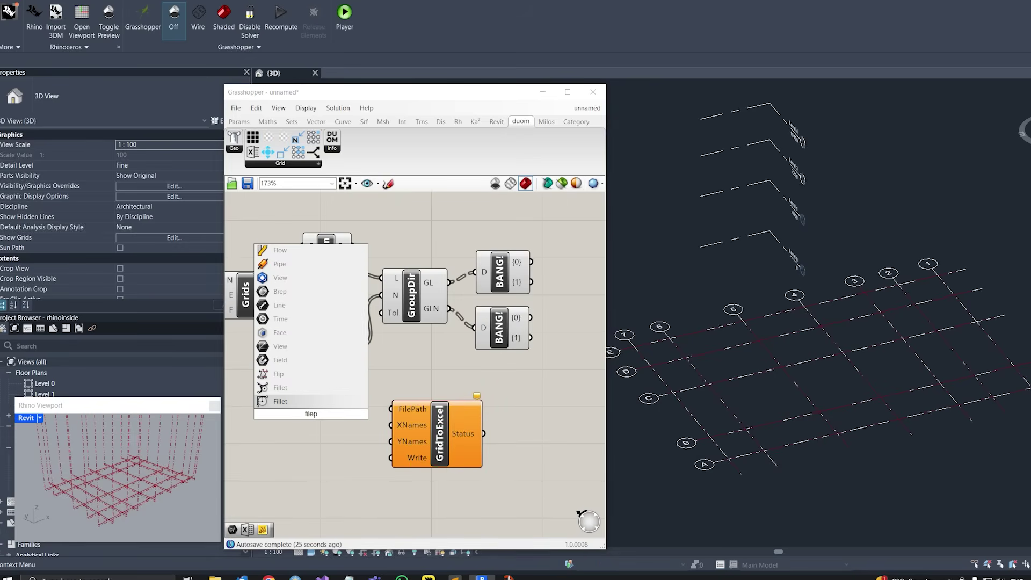
key(Return)
right_click(306, 413)
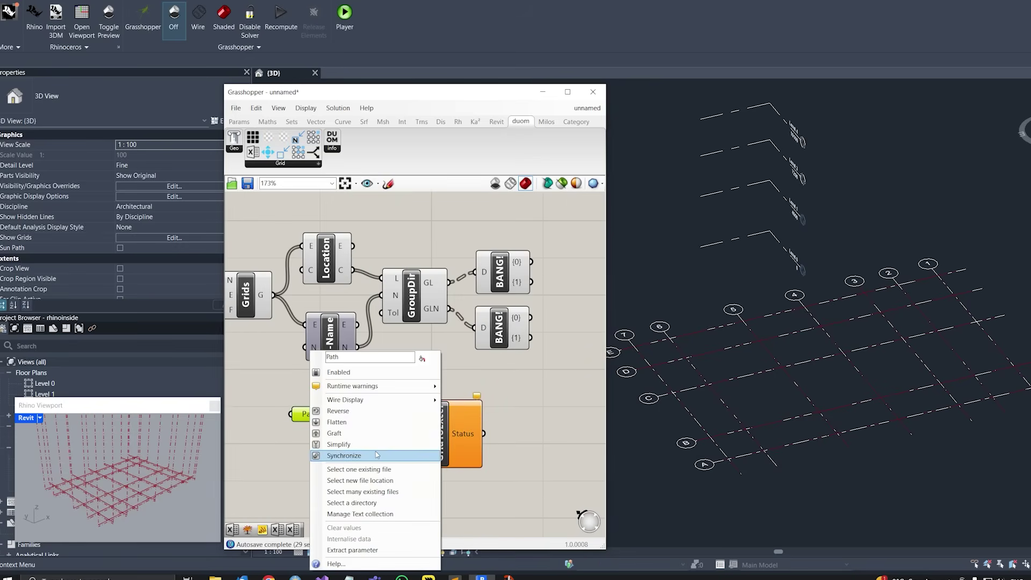
click(358, 470)
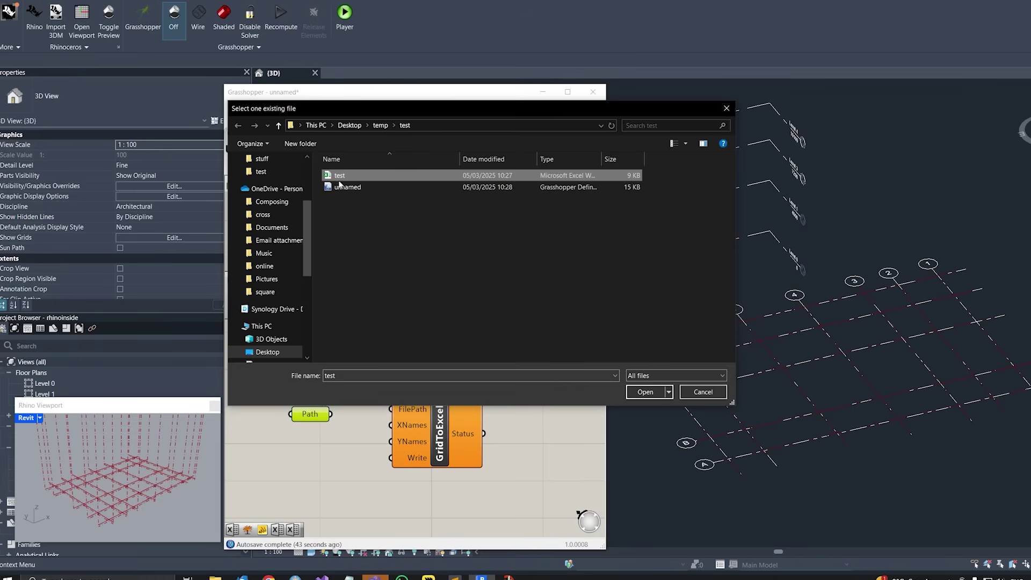
drag(331, 414, 389, 412)
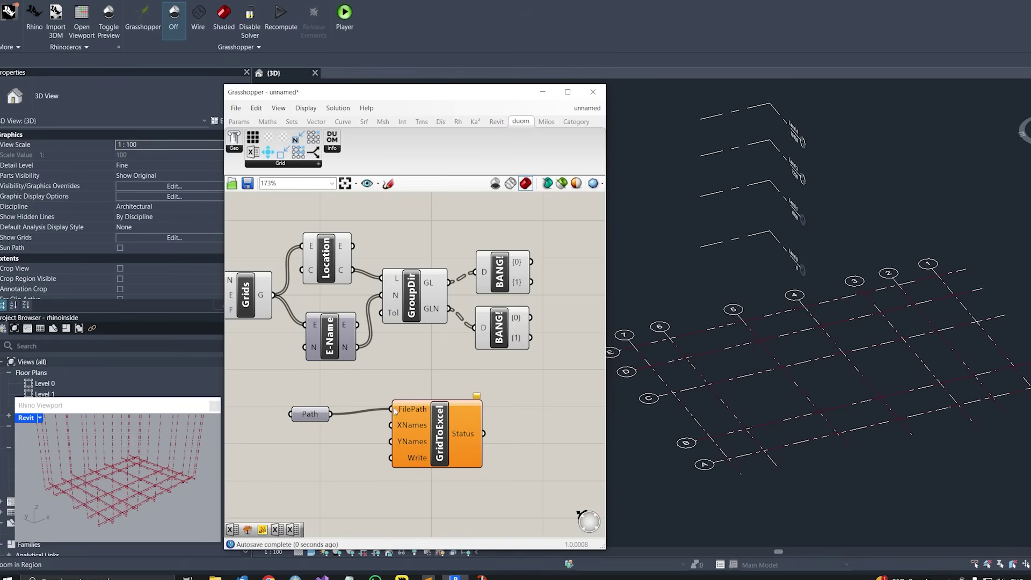
Connect name branch {1} to XNames and {0} to YNames of GridToExcel, and write the grid table to the file.
drag(530, 338, 391, 424)
drag(530, 318, 390, 441)
right_click(418, 457)
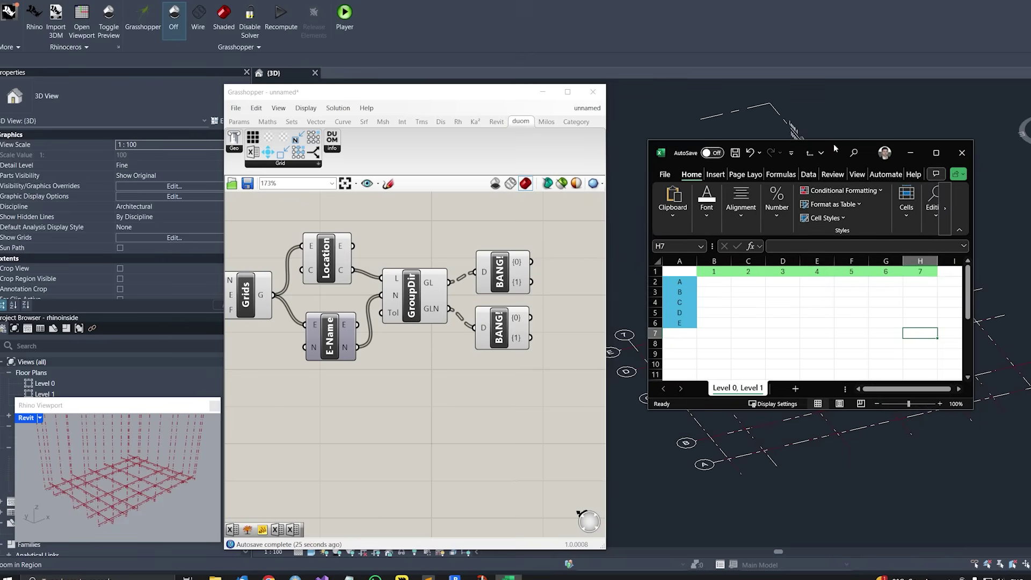
In the exported Excel grid table, mark cells C3, D4, E5 and F6 with x.
click(817, 354)
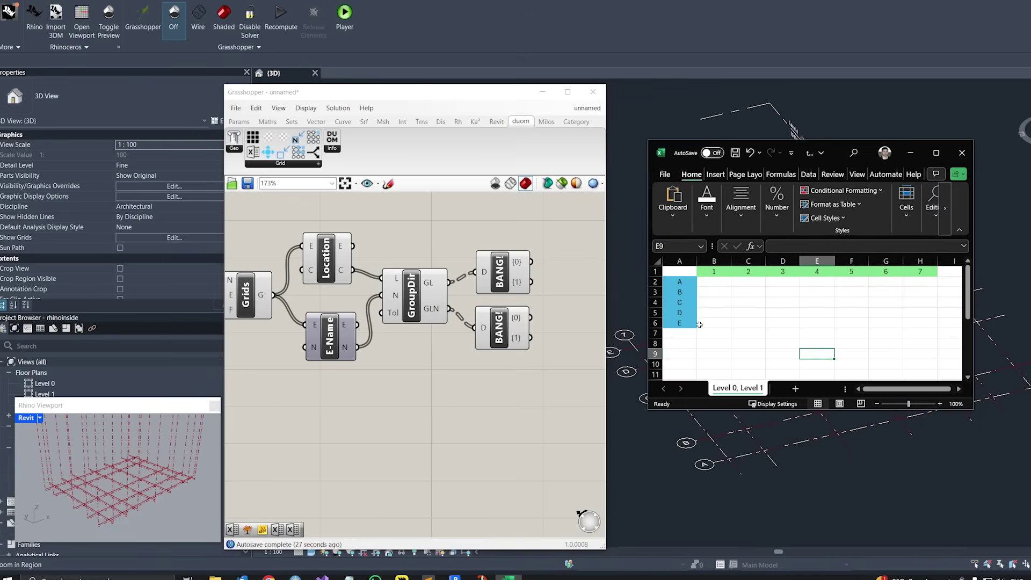
click(716, 281)
click(747, 292)
click(782, 302)
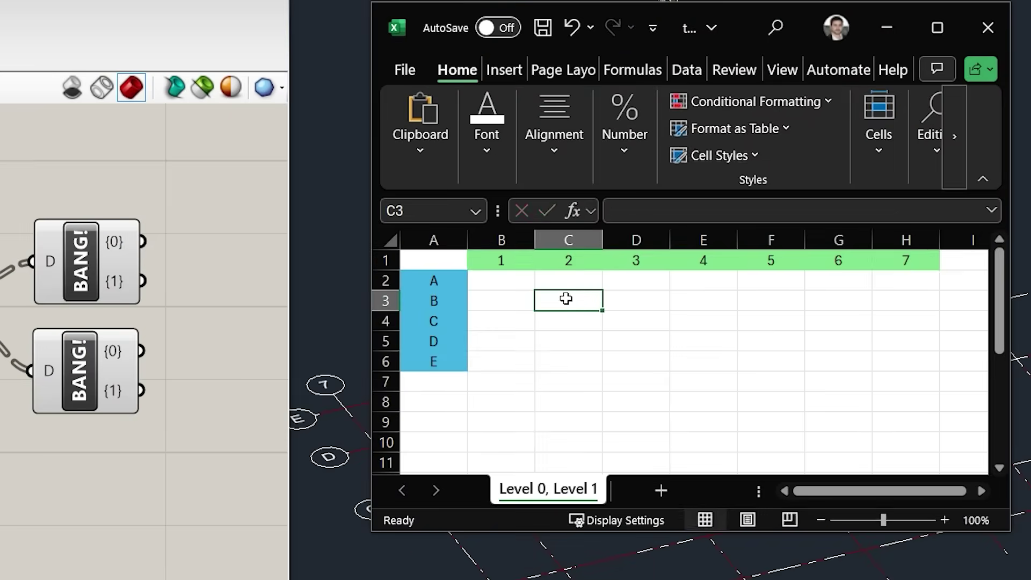
text(x)
key(Down)
key(Right)
text(x)
key(Down)
key(Right)
text(x)
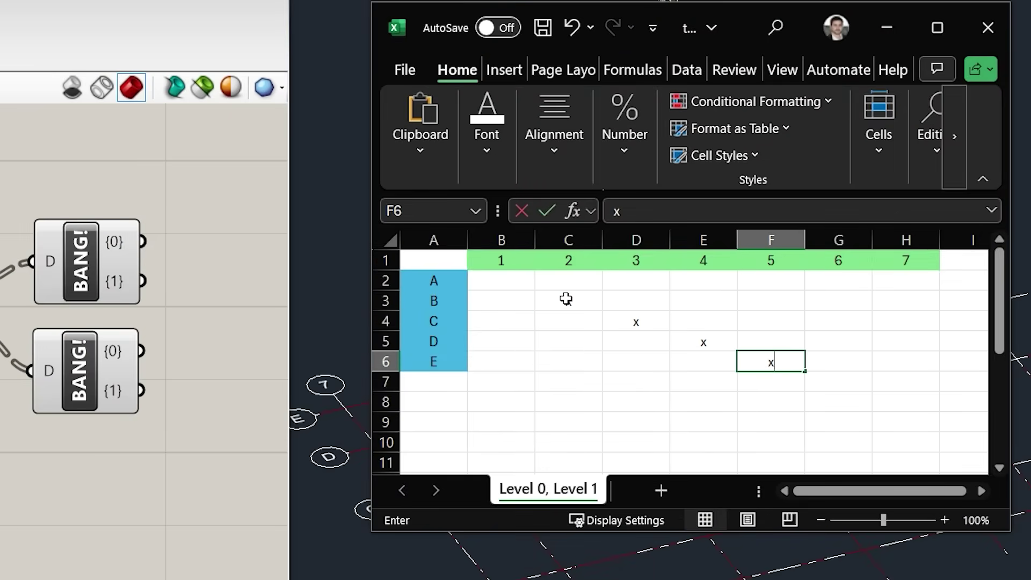
Mark cells G5, H4 and B4 of the grid table with x.
key(Right)
key(Up)
text(x)
key(Right)
key(Up)
text(x)
key(Left)
key(Home)
key(Right)
text(x)
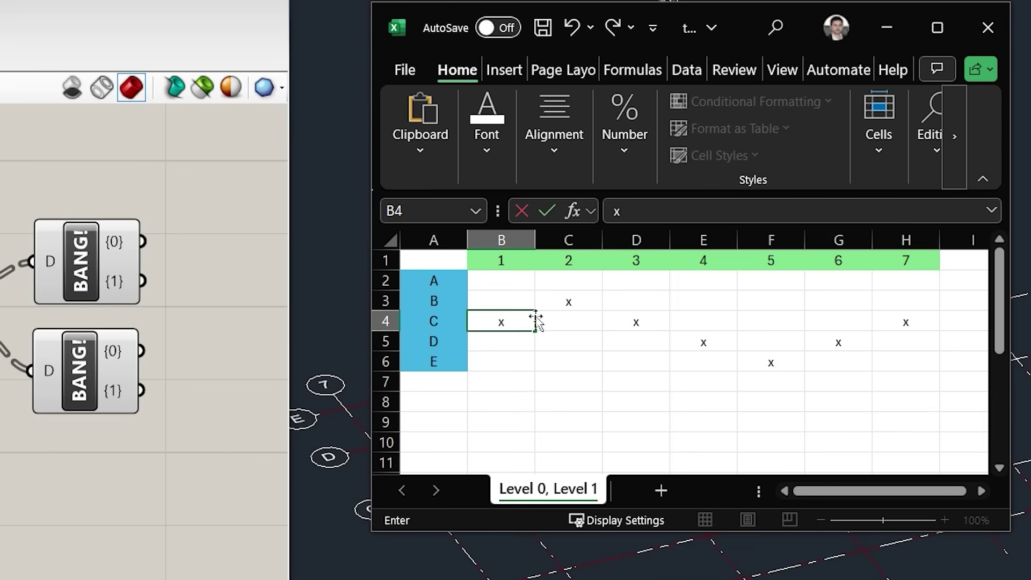
click(705, 360)
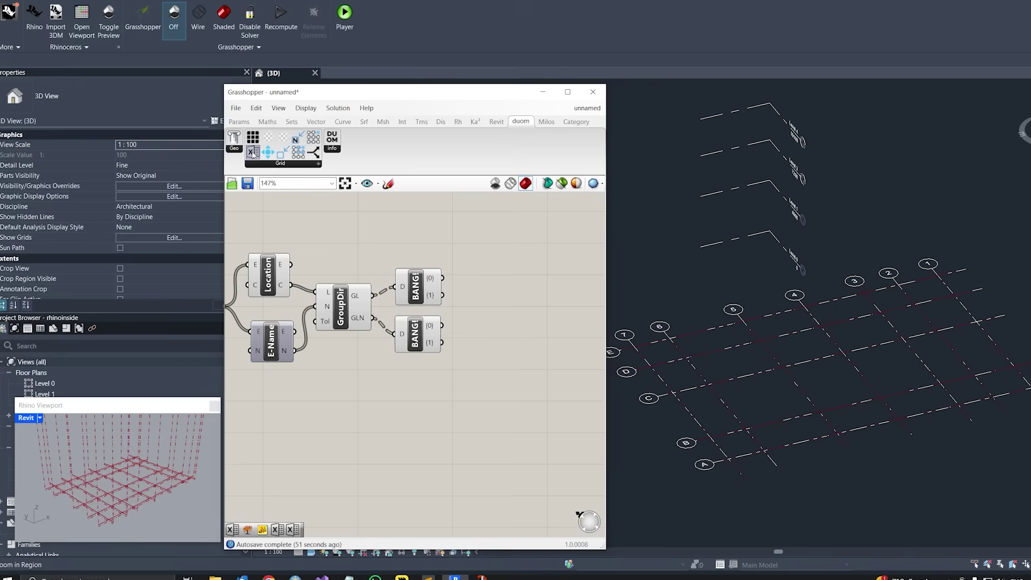
In Grasshopper, add an ExcelToPos component and feed its Path from a File Path parameter set to the existing test Excel file.
drag(403, 419, 409, 422)
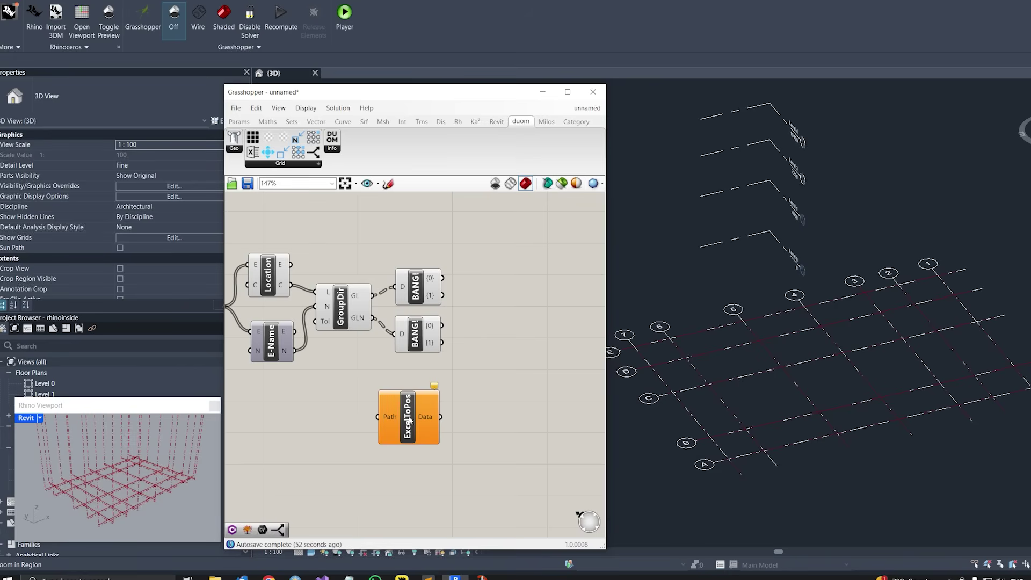
double_click(341, 426)
text(file path)
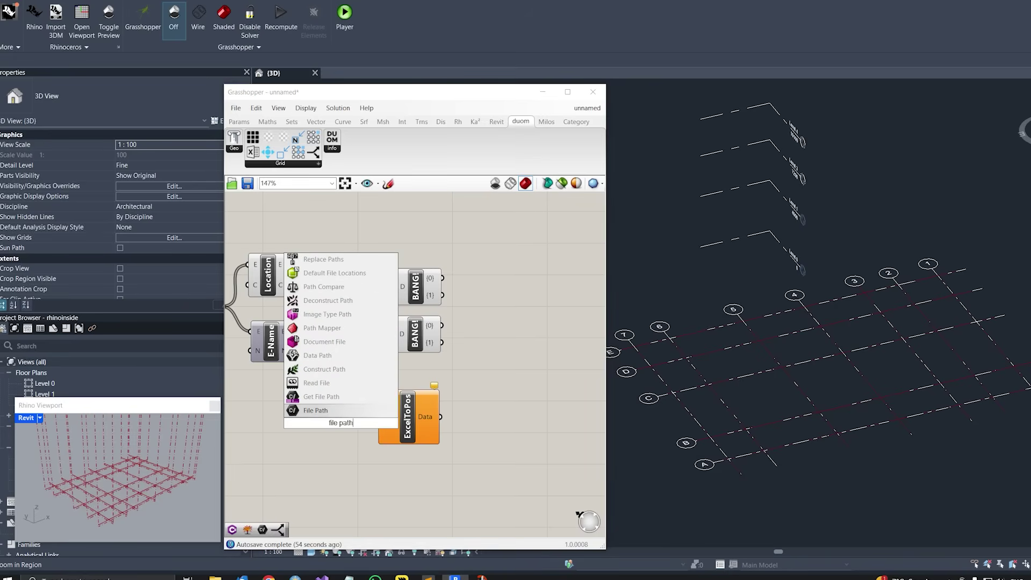
click(321, 412)
click(330, 425)
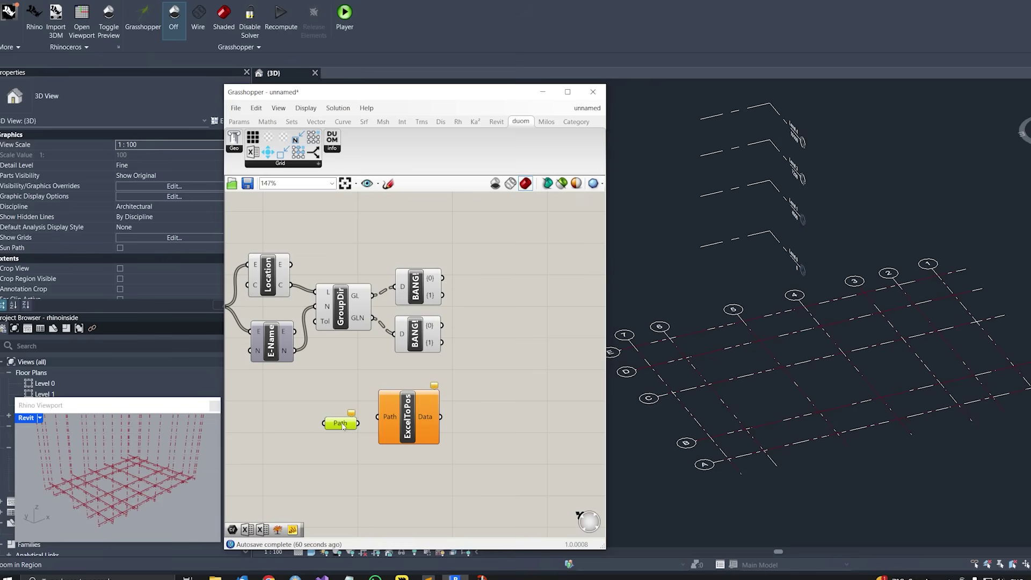
right_click(343, 427)
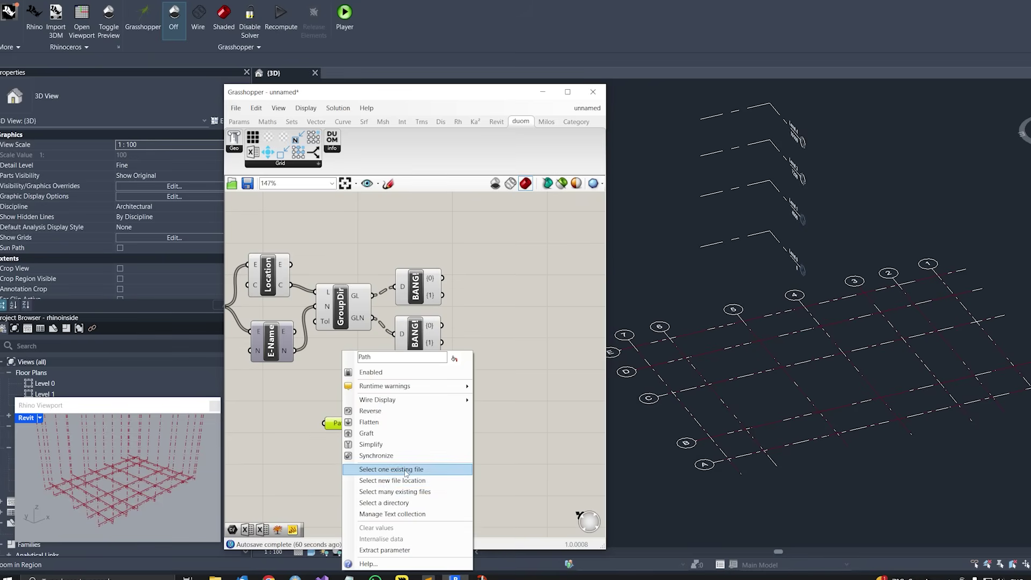
click(397, 469)
double_click(339, 176)
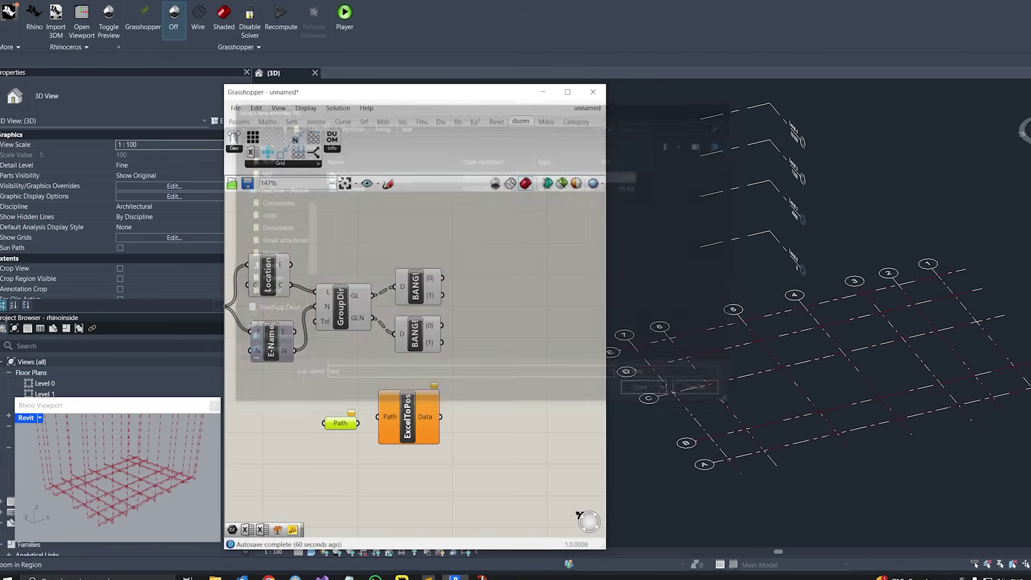
drag(366, 424, 377, 417)
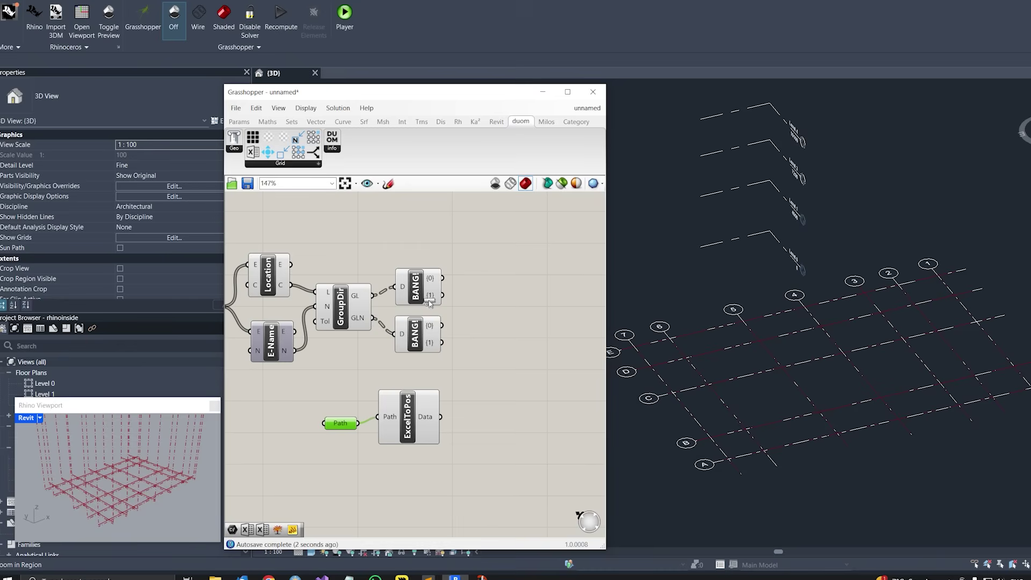
Add a SplitGridExcel component fed by the ExcelToPos data, and show its Codes output in a panel.
click(471, 393)
drag(443, 409, 326, 414)
drag(401, 418, 384, 416)
drag(478, 405, 477, 406)
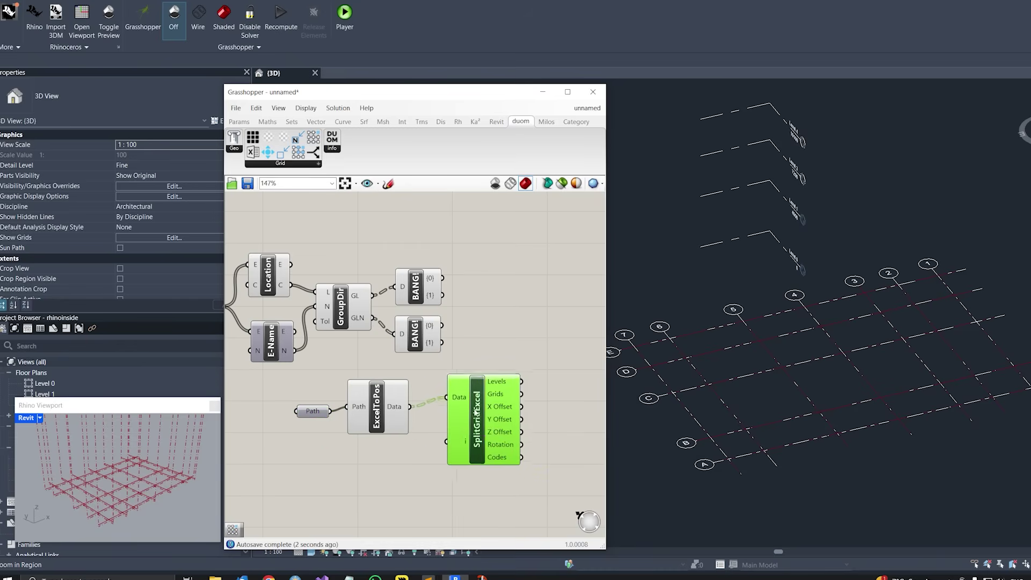
scroll(490, 427, up, 2)
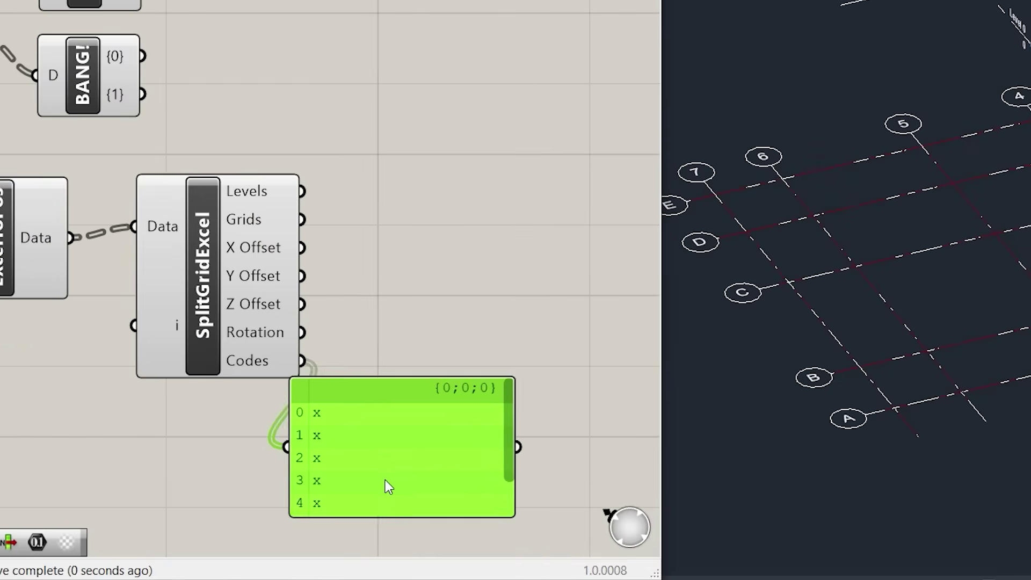
drag(385, 484, 429, 477)
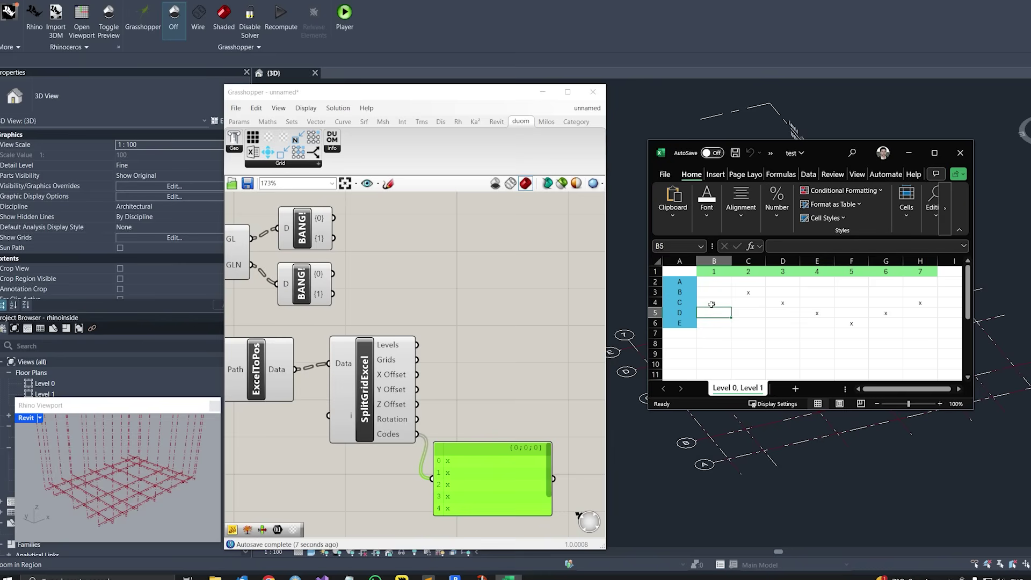
In the Excel grid table, replace the marks in B4 and C3 with Type A and the mark in D4 with Type B.
click(715, 301)
text(Type A)
key(Up)
key(Right)
text(Type A)
key(Down)
key(Right)
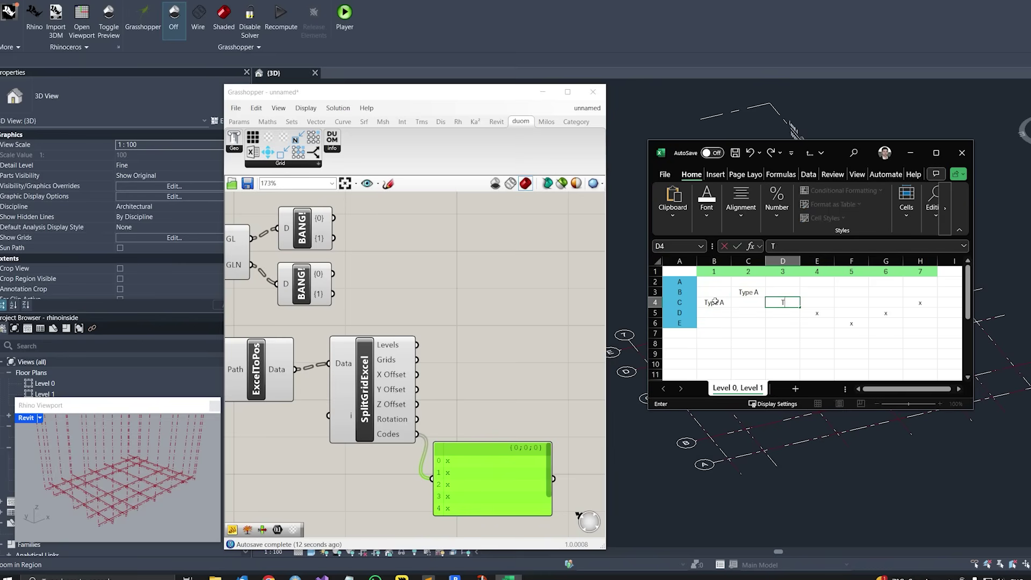
text(Type B)
Enter the combined offset, rotation and type code 0.1|0.2|0.5|45|Type G in cell E5 and widen column E to fit it.
key(Down)
key(Right)
text(0.1|0.2|)
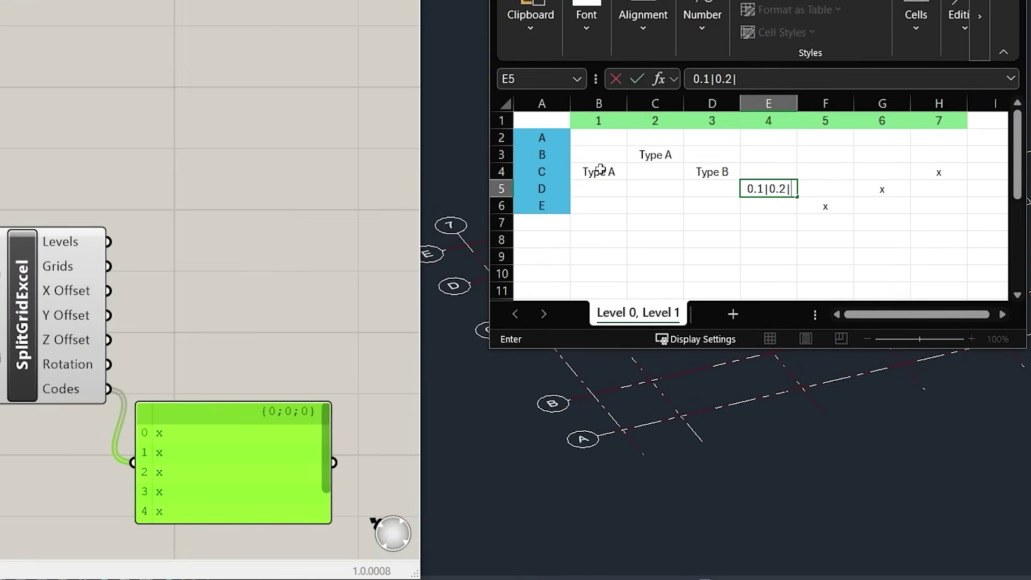
text(0.)
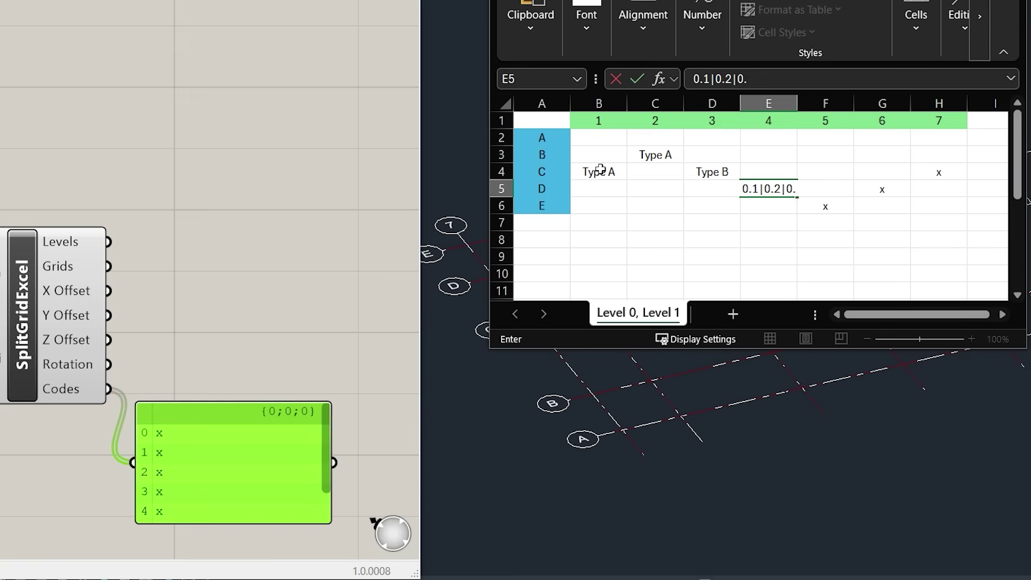
text(5|45|Type G)
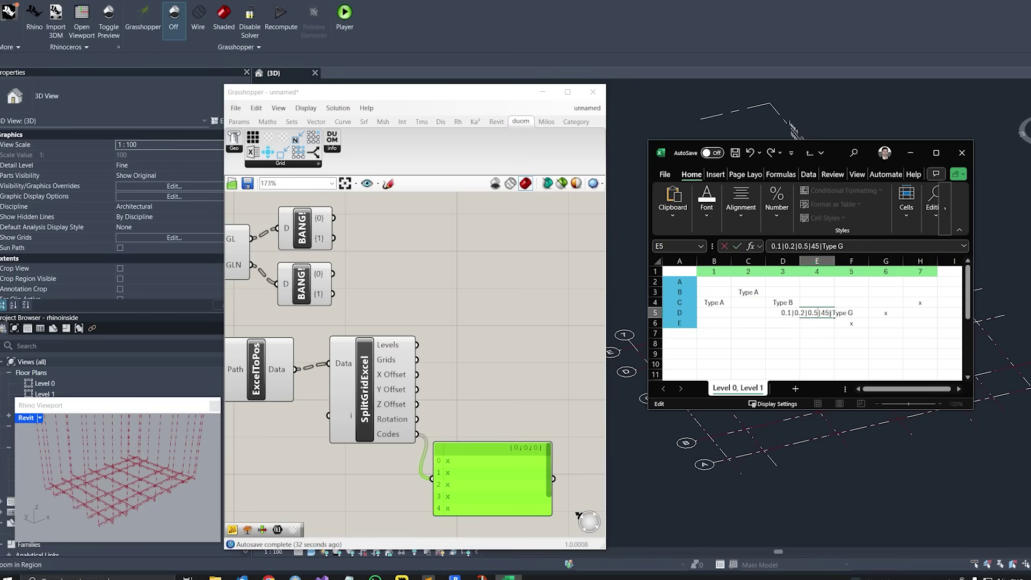
click(783, 210)
drag(836, 257, 893, 262)
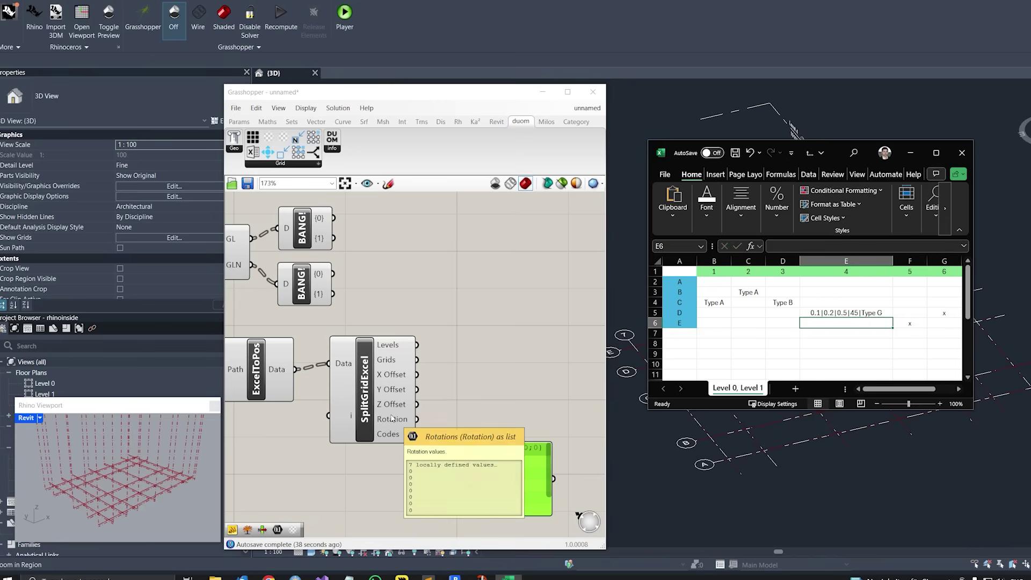
Read SplitGridExcel's Levels and Grids outputs in the panel, comparing them with the Excel sheet, and remove the panel.
click(431, 359)
drag(443, 402, 432, 479)
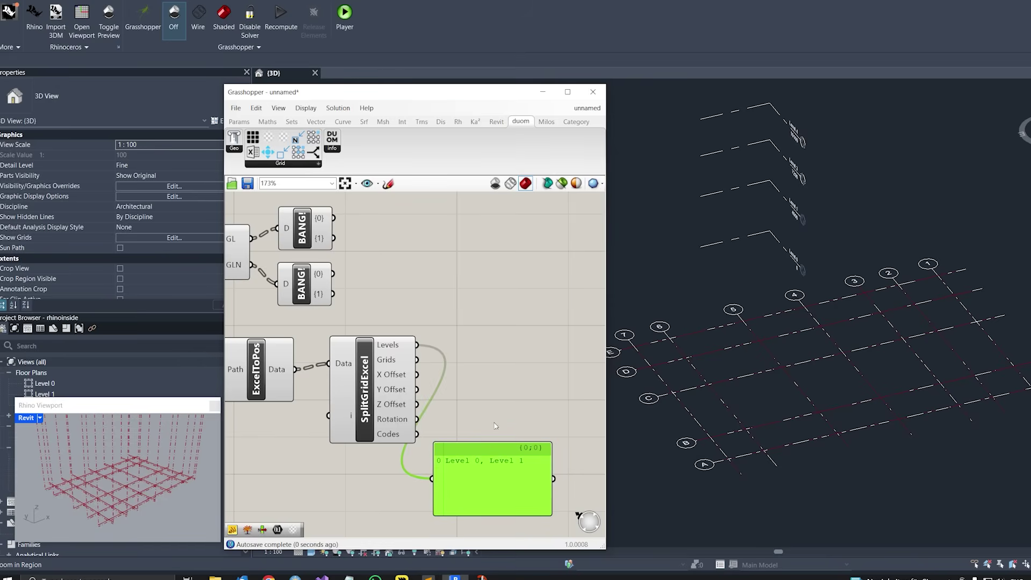
key(alt+Tab)
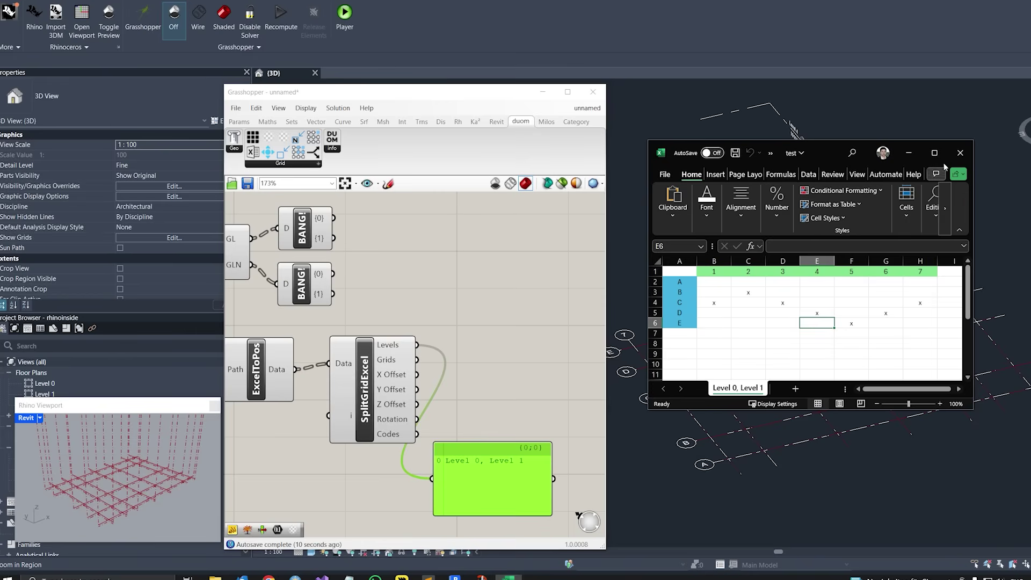
click(436, 353)
drag(444, 391, 432, 479)
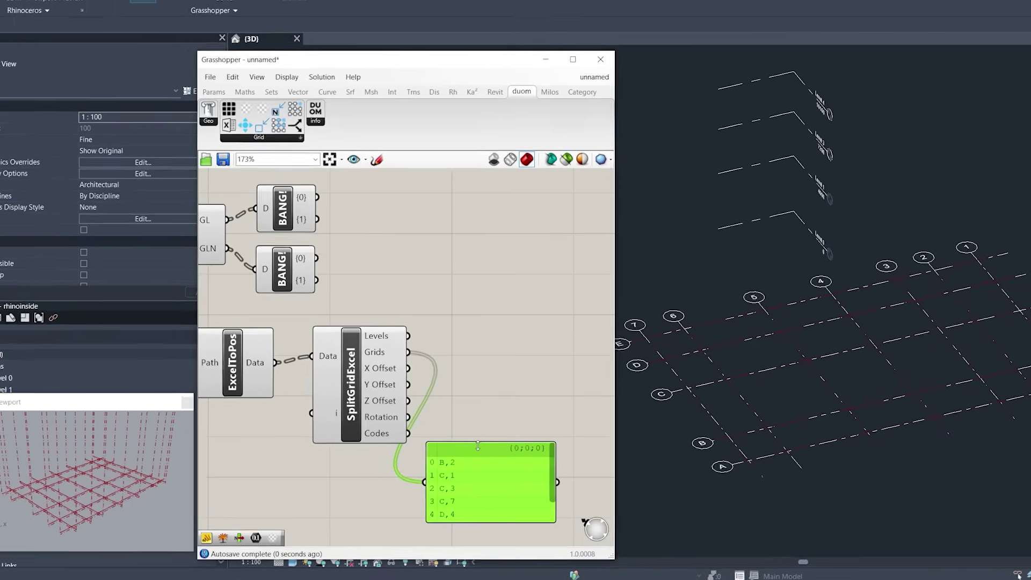
drag(481, 442, 493, 391)
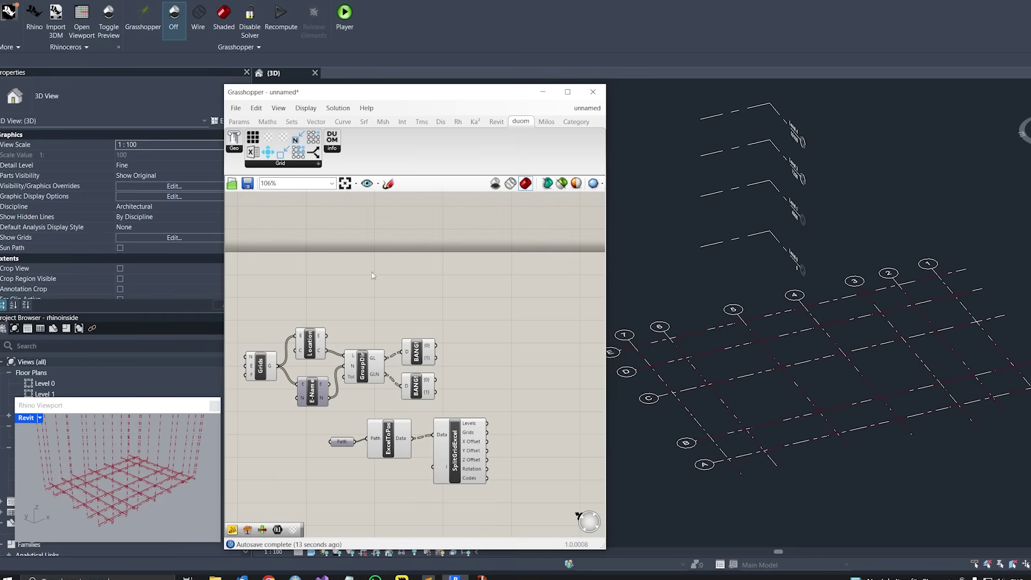
Add a PtsFromGrid component and connect SplitGridExcel's Grids to ID, the grouped grid lines to LX and LY, and their names to LNX and LNY.
drag(533, 340, 534, 340)
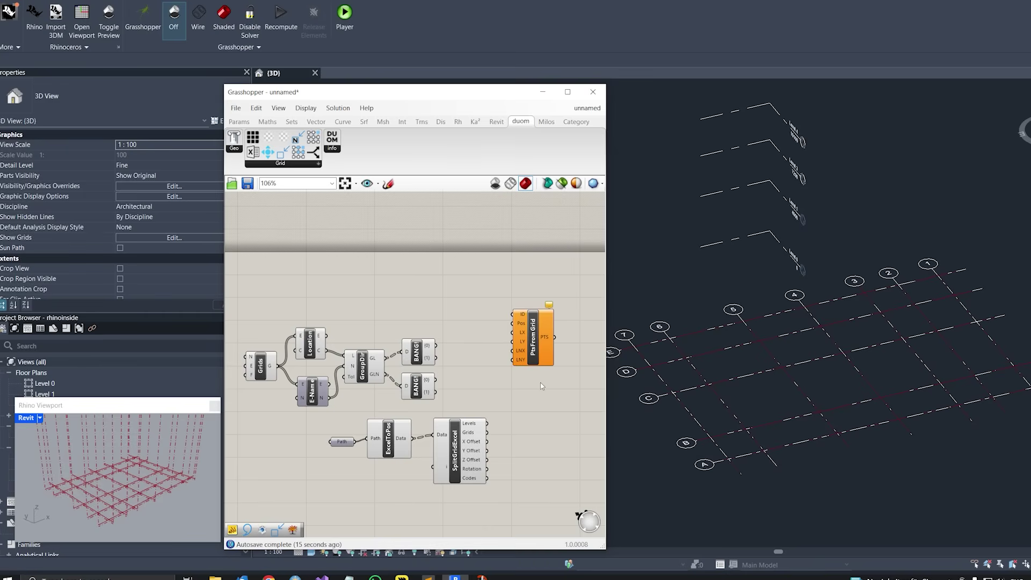
scroll(514, 338, up, 1)
drag(483, 451, 515, 348)
drag(421, 361, 515, 380)
drag(422, 402, 502, 394)
Enlarge the Rhino viewport and move the Grasshopper window aside so both can be seen.
drag(138, 394, 172, 260)
drag(187, 397, 212, 249)
drag(343, 93, 436, 94)
scroll(585, 373, down, 2)
scroll(387, 374, up, 2)
Turn off the preview of the Grids and Location components, and widen the Rhino viewport around the grid intersection points.
right_drag(384, 376, 431, 366)
right_click(431, 366)
click(474, 387)
right_click(493, 338)
click(516, 359)
drag(231, 410, 418, 414)
scroll(252, 439, up, 3)
right_drag(267, 436, 359, 481)
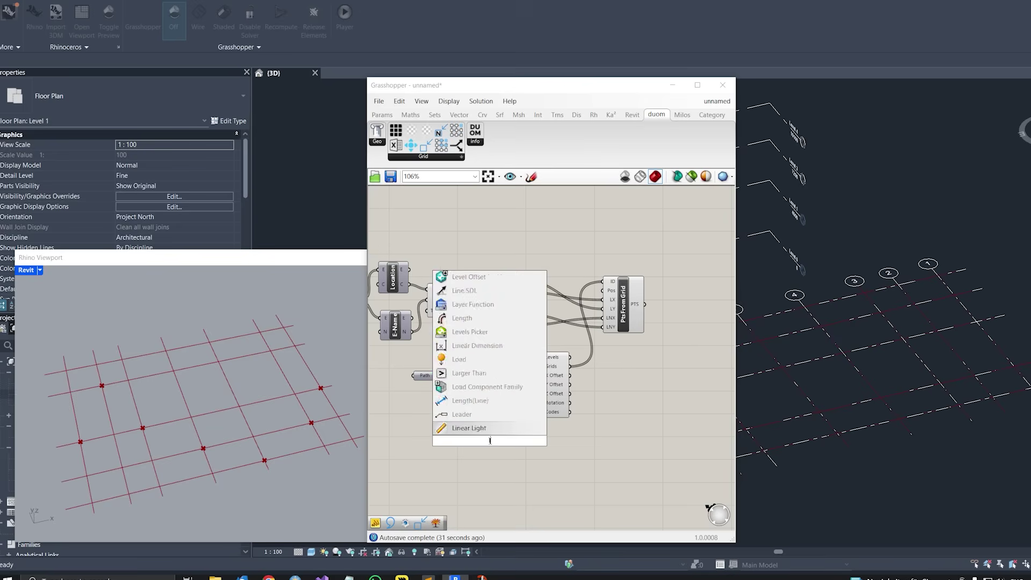
Add a Levels Picker below the Excel components and select Level 0, Level 1, Level 3 and Level 4 in it.
text(s pi)
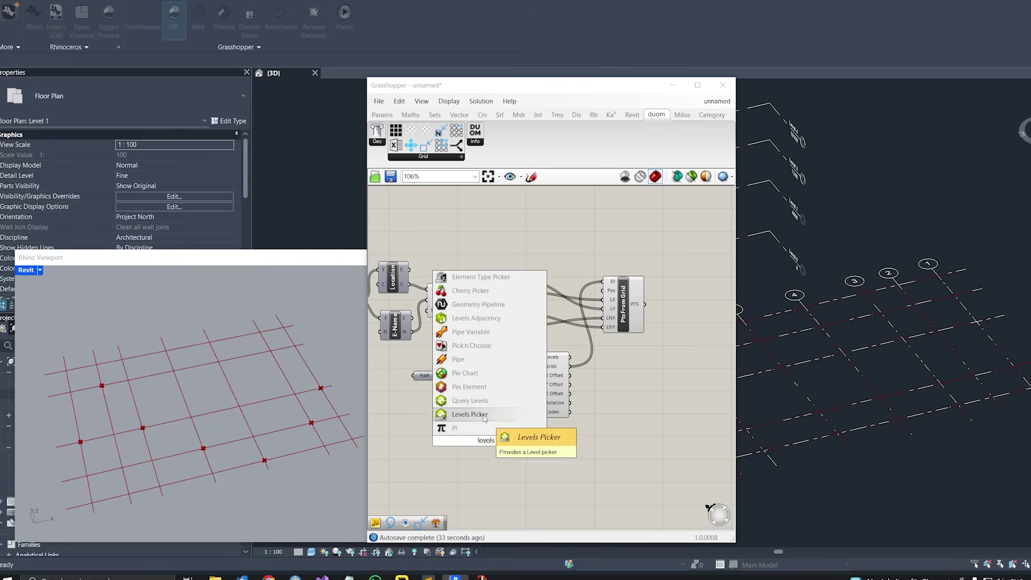
click(485, 416)
scroll(472, 425, up, 1)
right_click(472, 426)
click(507, 545)
drag(463, 402, 469, 435)
Add a Level Identity component and feed its level input from the Levels Picker with all levels selected.
double_click(675, 467)
text(level id)
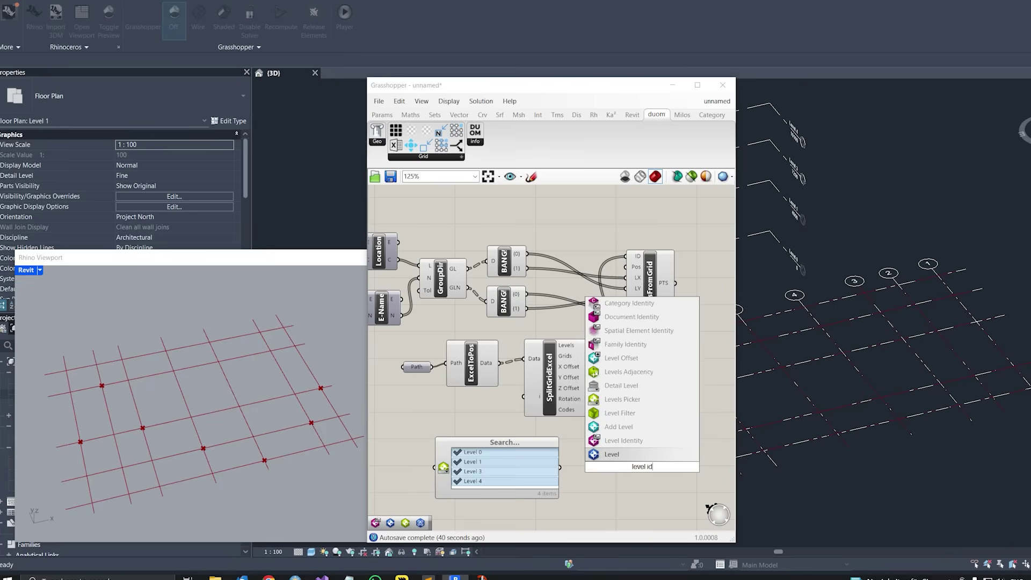
text(ent)
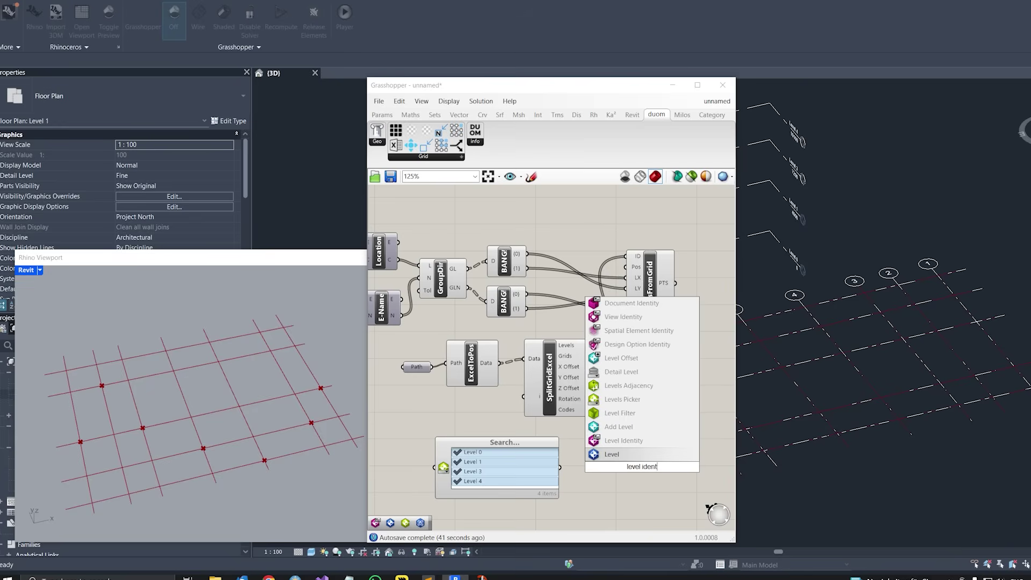
click(661, 444)
click(554, 471)
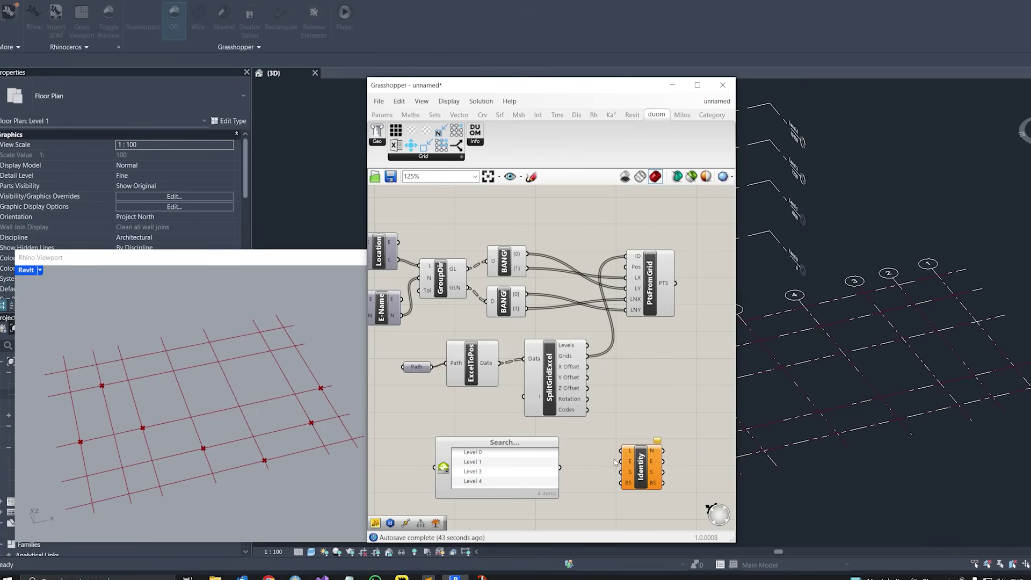
drag(560, 468, 618, 464)
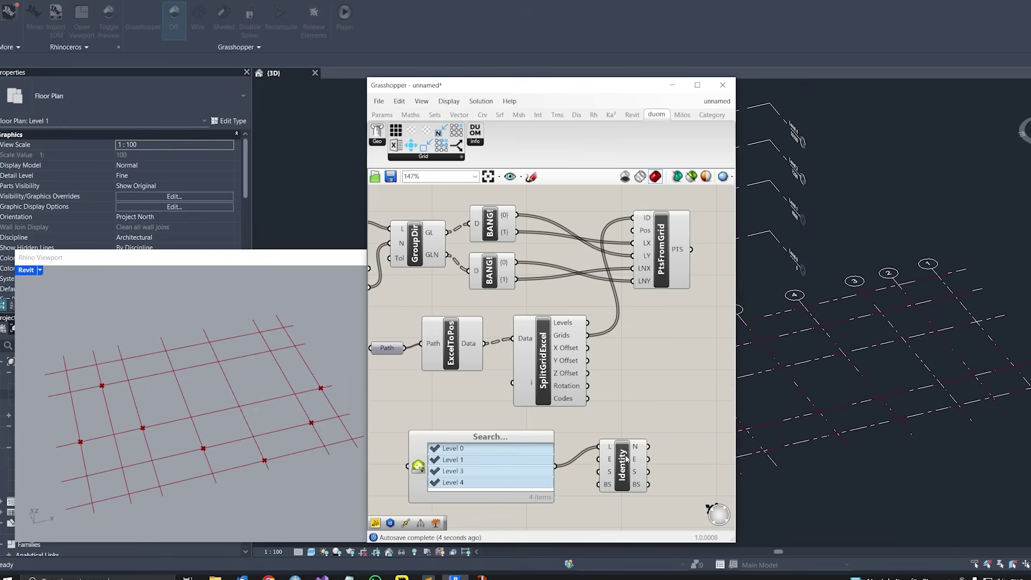
click(622, 450)
Add an ElevLines component and connect the grid points to Pts, level elevations to Elevs, level names to Names, and SplitGridExcel's Levels to Pairs.
scroll(489, 402, down, 1)
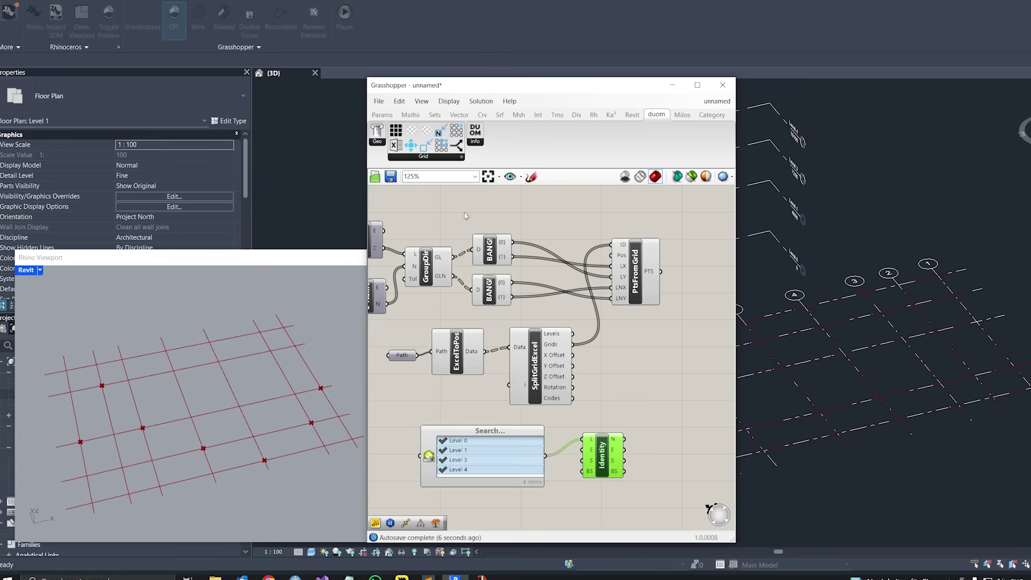
drag(692, 369, 692, 370)
click(694, 388)
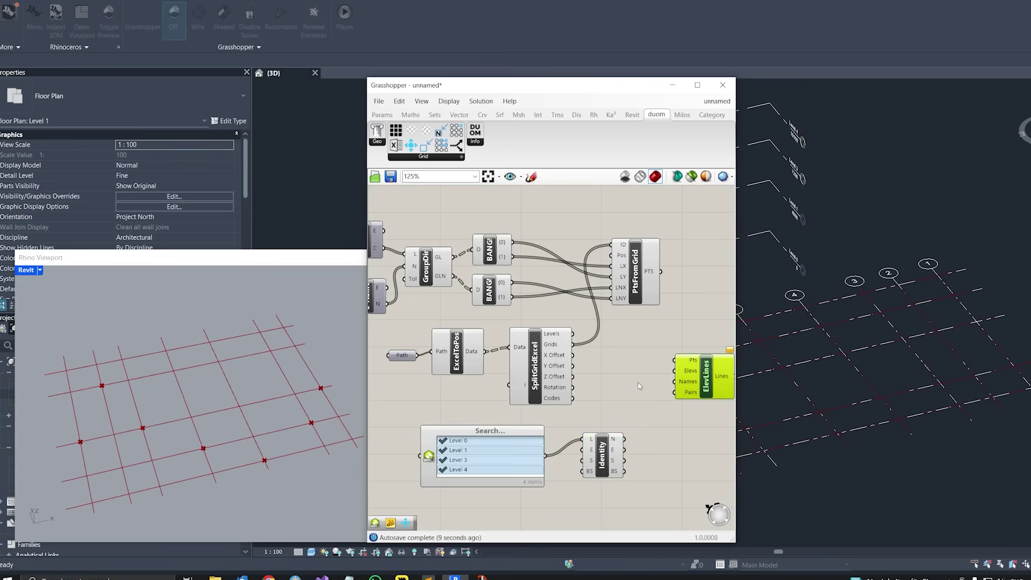
drag(662, 271, 674, 361)
drag(647, 438, 676, 382)
drag(623, 450, 675, 371)
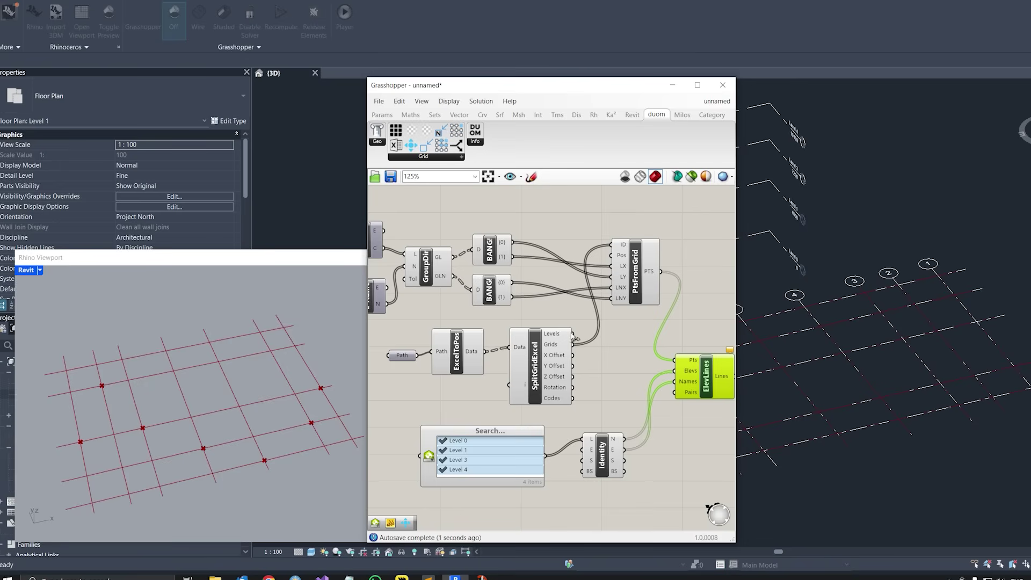
drag(575, 337, 682, 396)
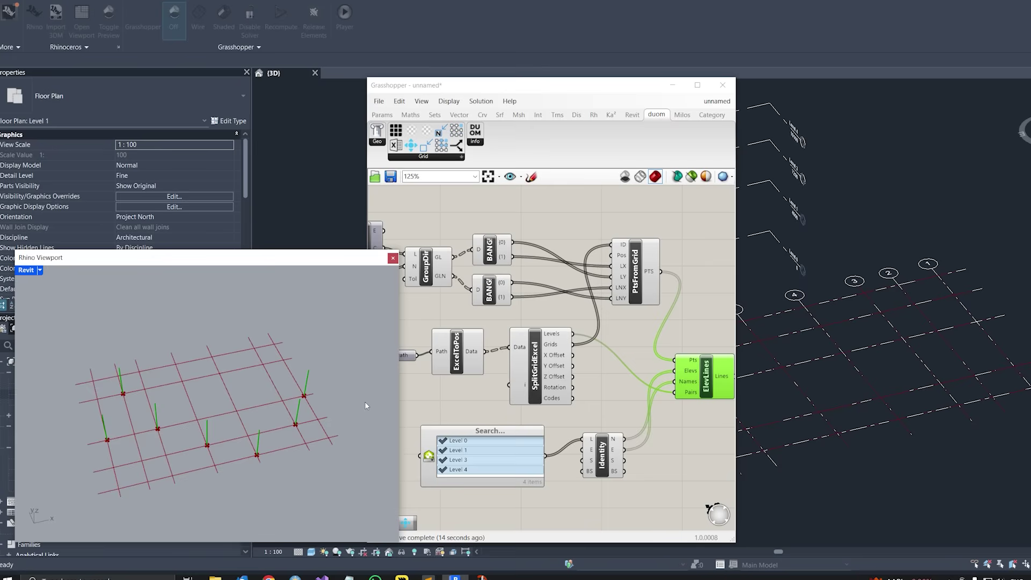
Narrow the Rhino viewport and examine the vertical lines at the marked grid intersections.
drag(400, 405, 359, 406)
right_drag(217, 462, 163, 434)
scroll(208, 426, up, 5)
scroll(208, 426, down, 2)
scroll(561, 336, down, 4)
scroll(634, 343, up, 3)
Add an Element Type parameter beside ElevLines and choose a structural column type for it.
double_click(714, 355)
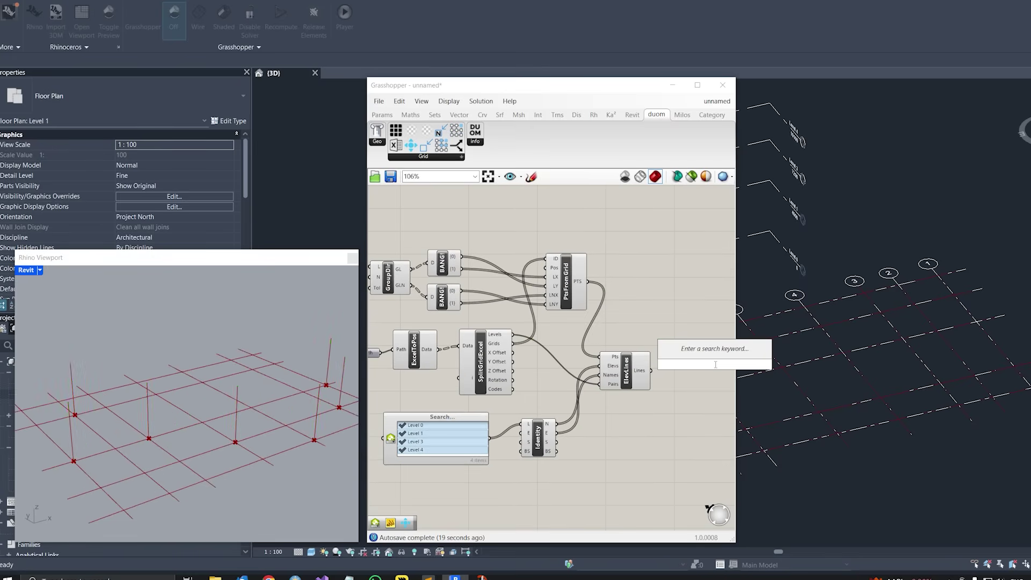
text(type)
key(Return)
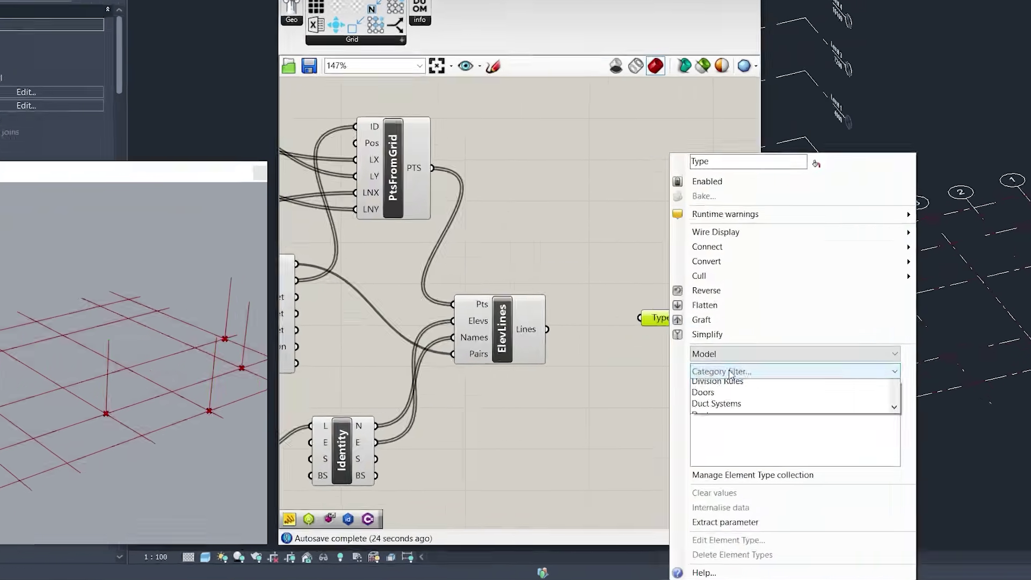
scroll(714, 387, down, 10)
click(727, 478)
click(701, 402)
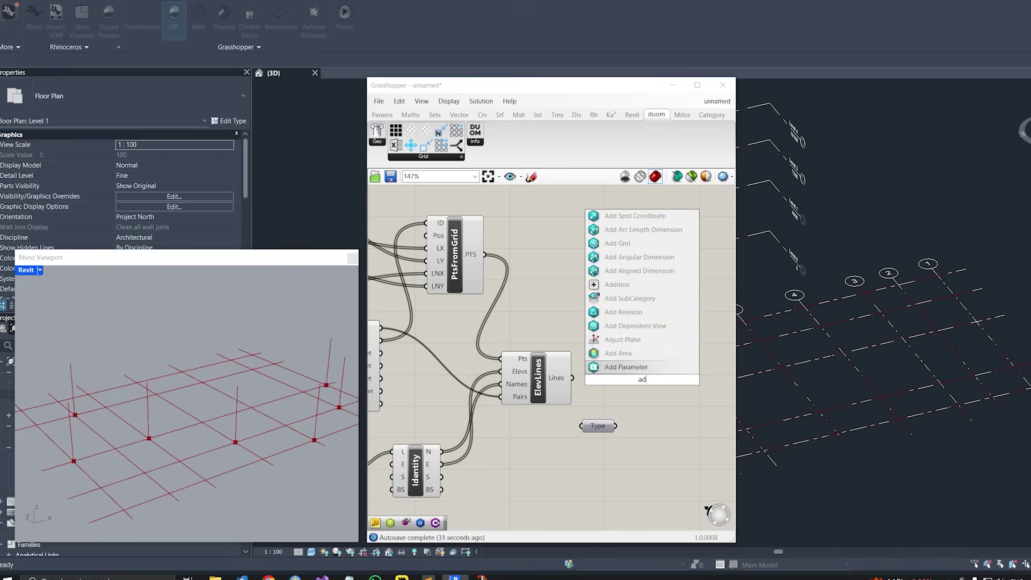
Add an Add Structural Column component and connect the ElevLines lines to its curve input and the Type parameter to its type input.
text(d structur)
key(Up)
key(Return)
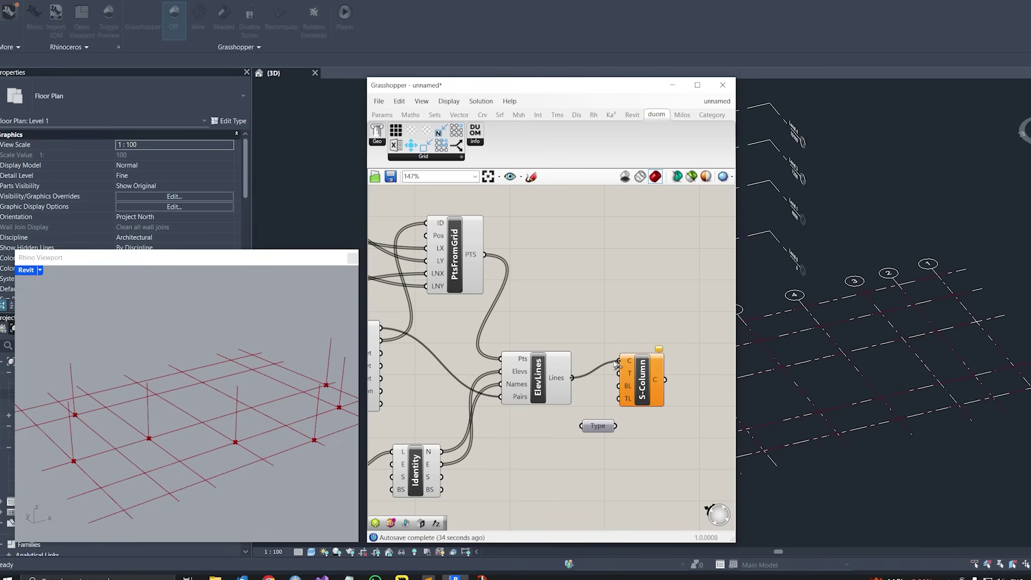
drag(611, 365, 618, 360)
drag(625, 403, 623, 383)
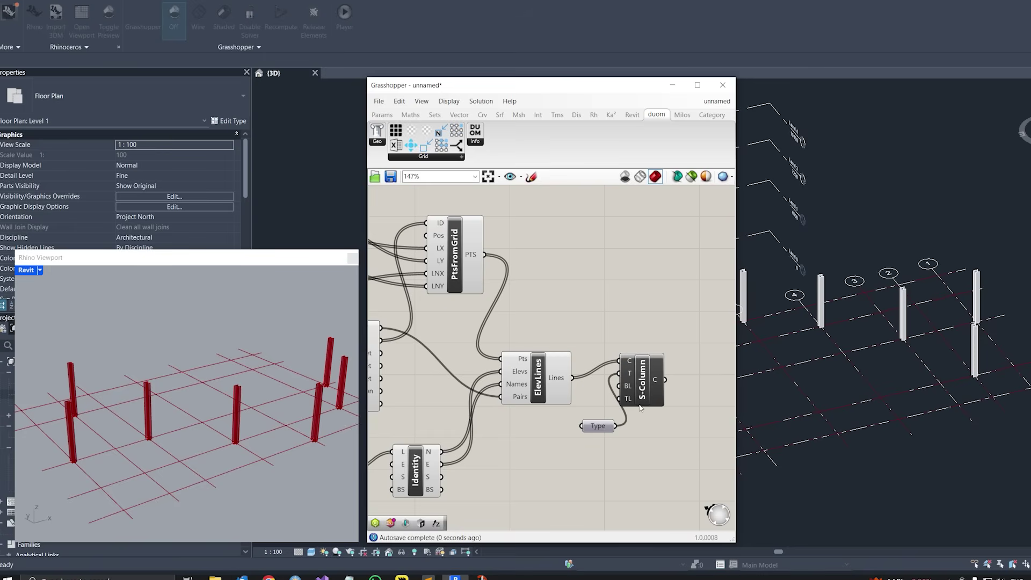
Examine the generated structural columns in the Revit 3D view.
scroll(976, 296, up, 1)
scroll(966, 306, down, 4)
scroll(907, 367, up, 3)
click(922, 365)
scroll(980, 374, down, 3)
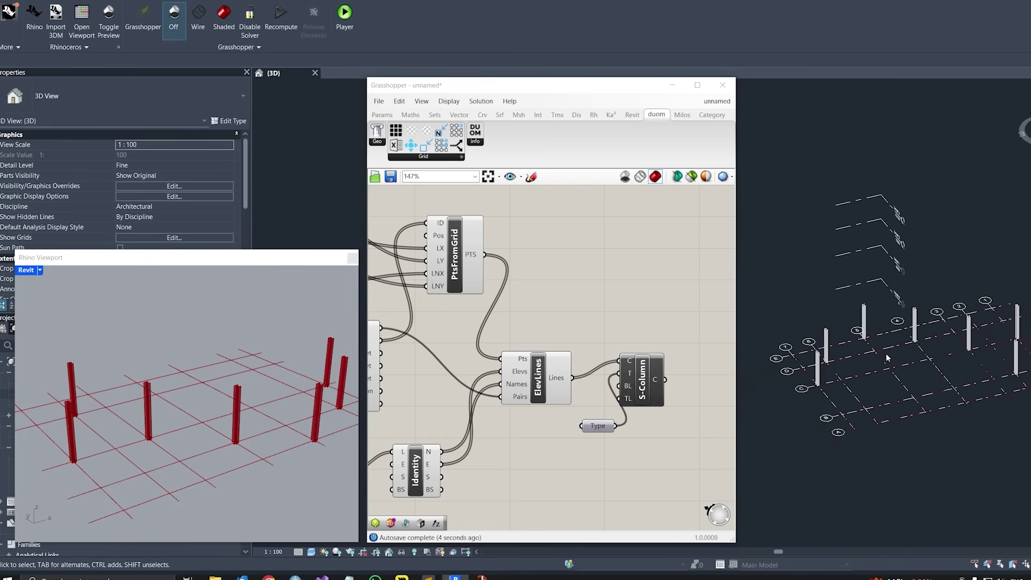
scroll(901, 360, up, 2)
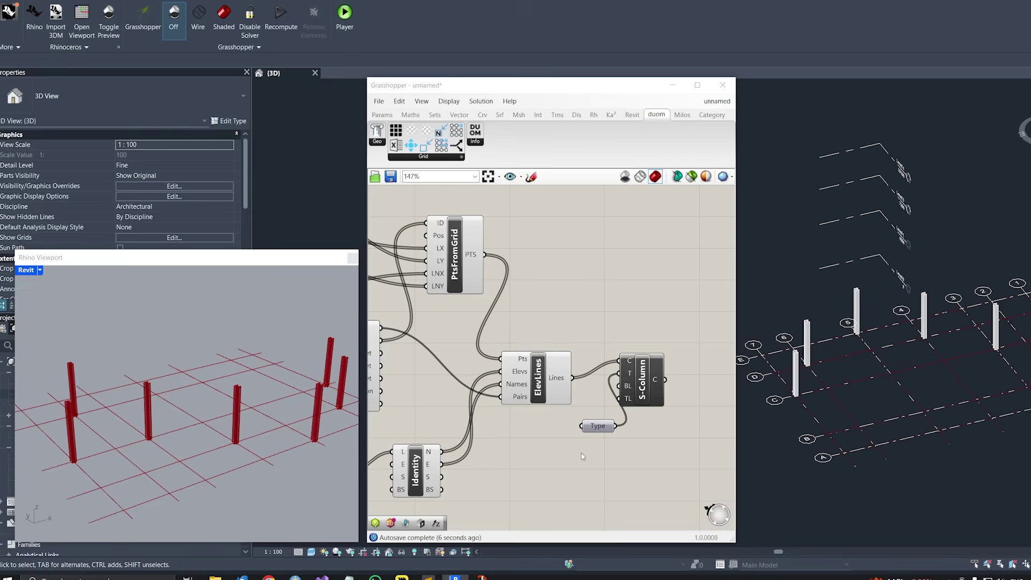
Widen the Grasshopper window and review the complete definition from the grids to the column component.
scroll(580, 456, down, 5)
right_click(621, 396)
click(612, 357)
right_drag(635, 352, 704, 352)
scroll(682, 349, up, 2)
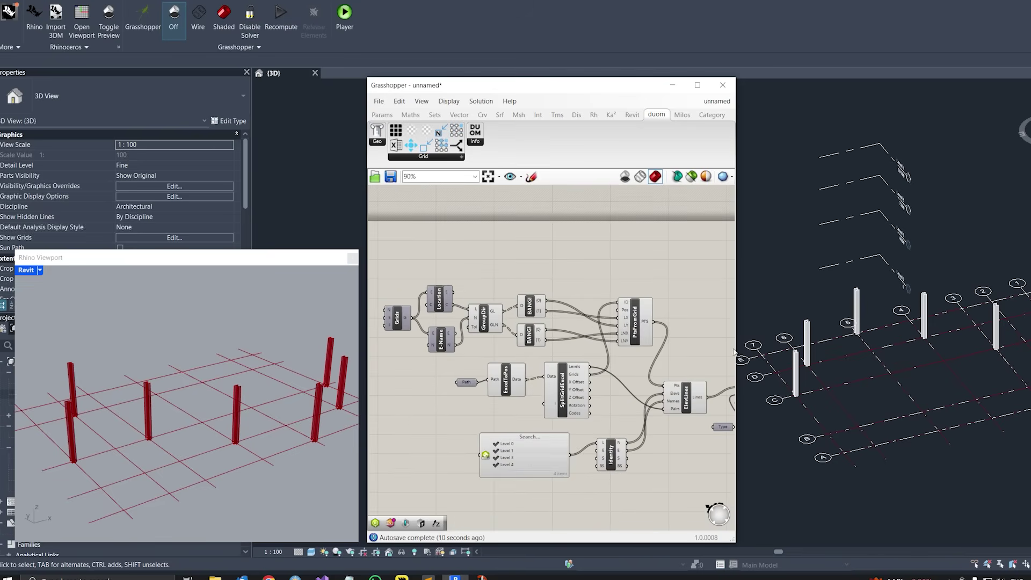
drag(771, 348, 772, 348)
scroll(548, 360, down, 1)
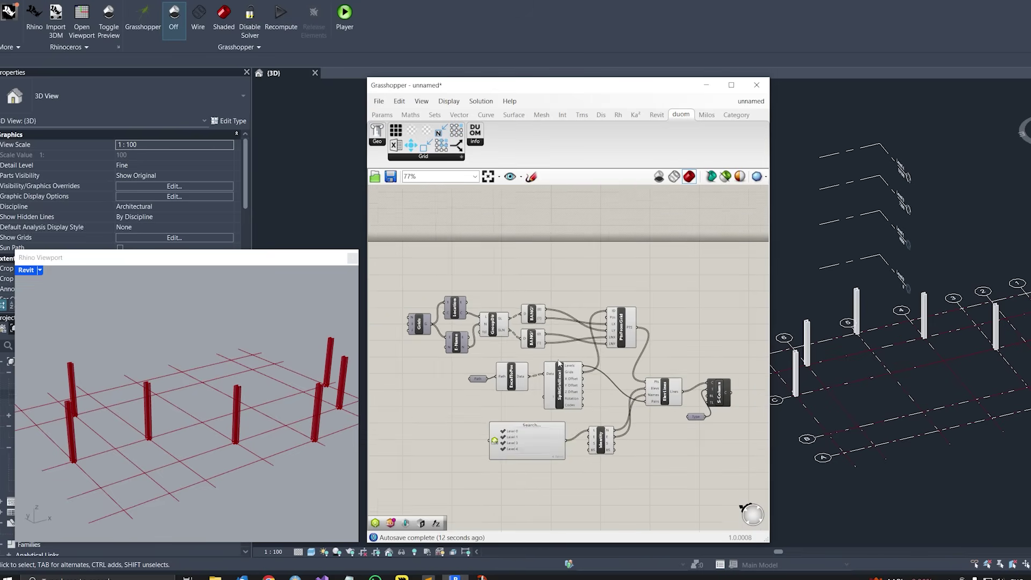
scroll(683, 381, up, 1)
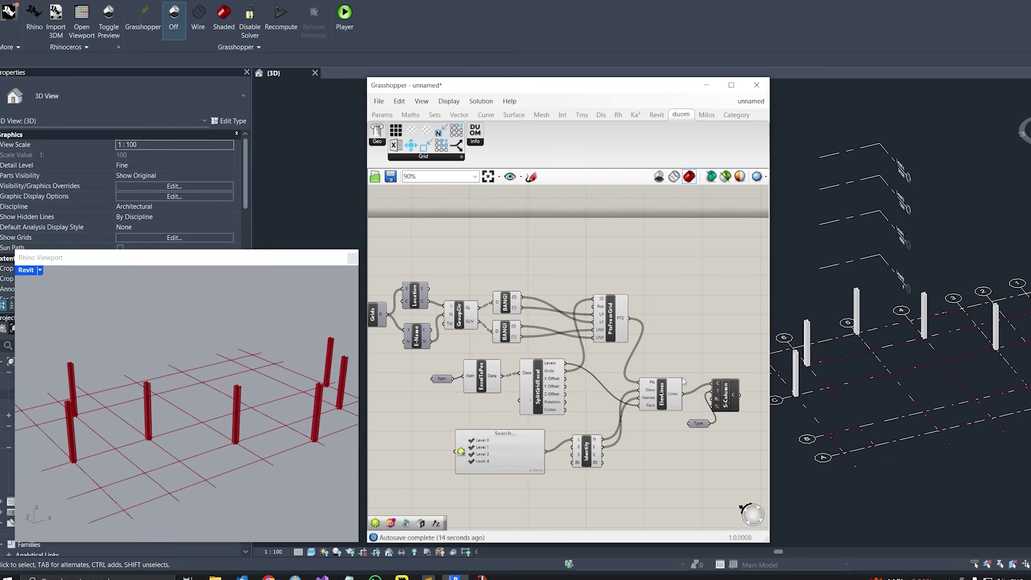